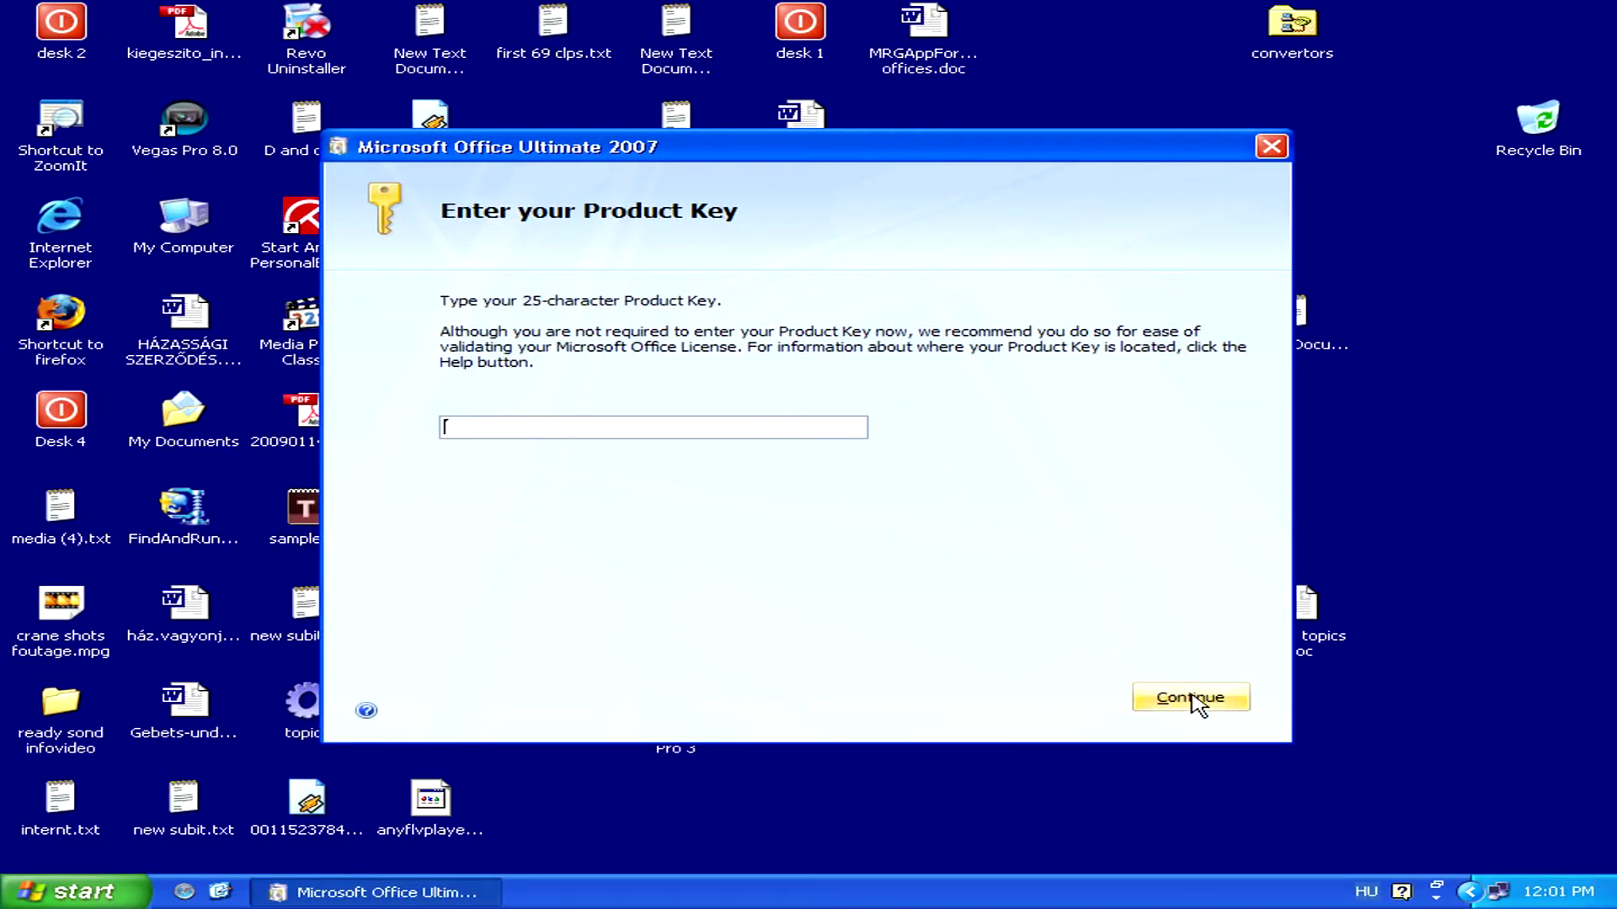
- Continue without a product key and accept the Office license terms
left_click(1192, 698)
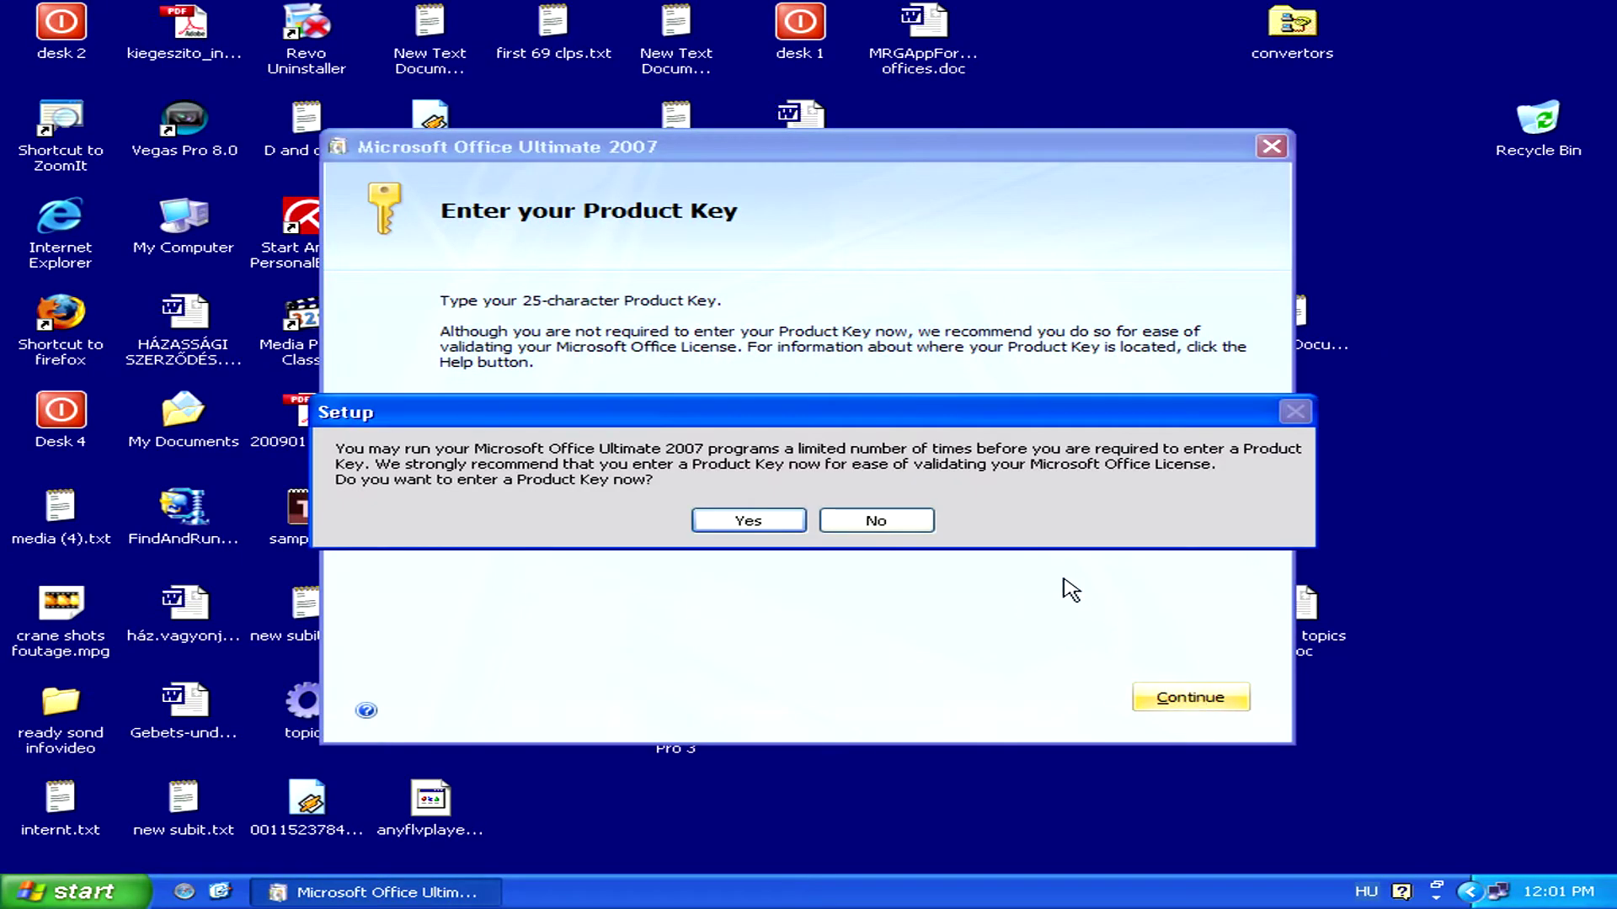
left_click(792, 524)
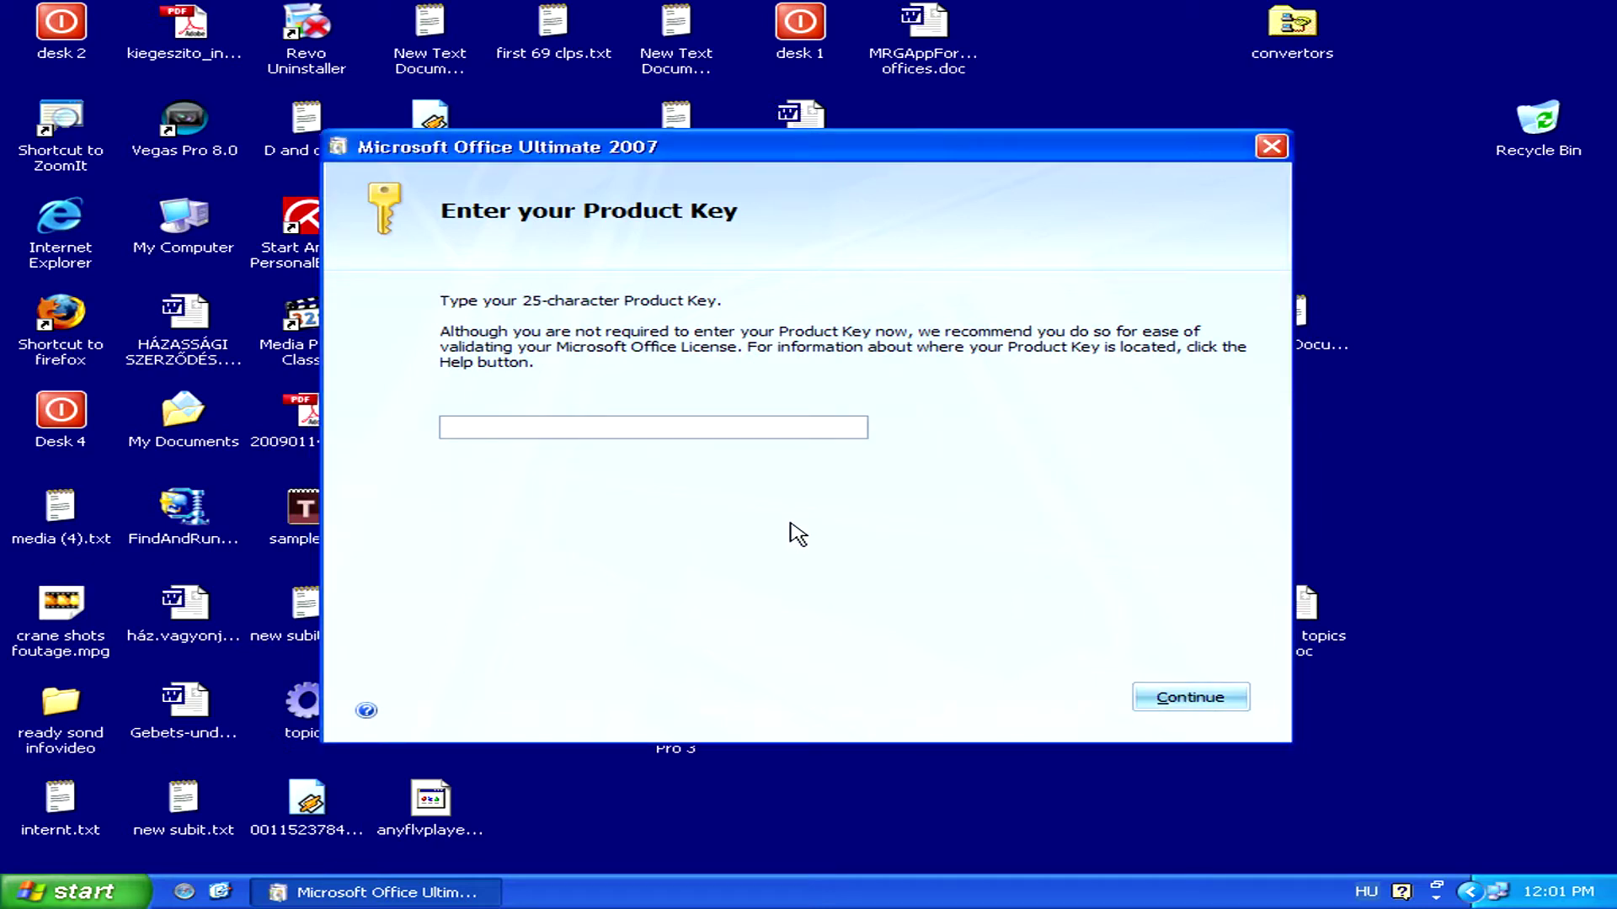
left_click(1178, 696)
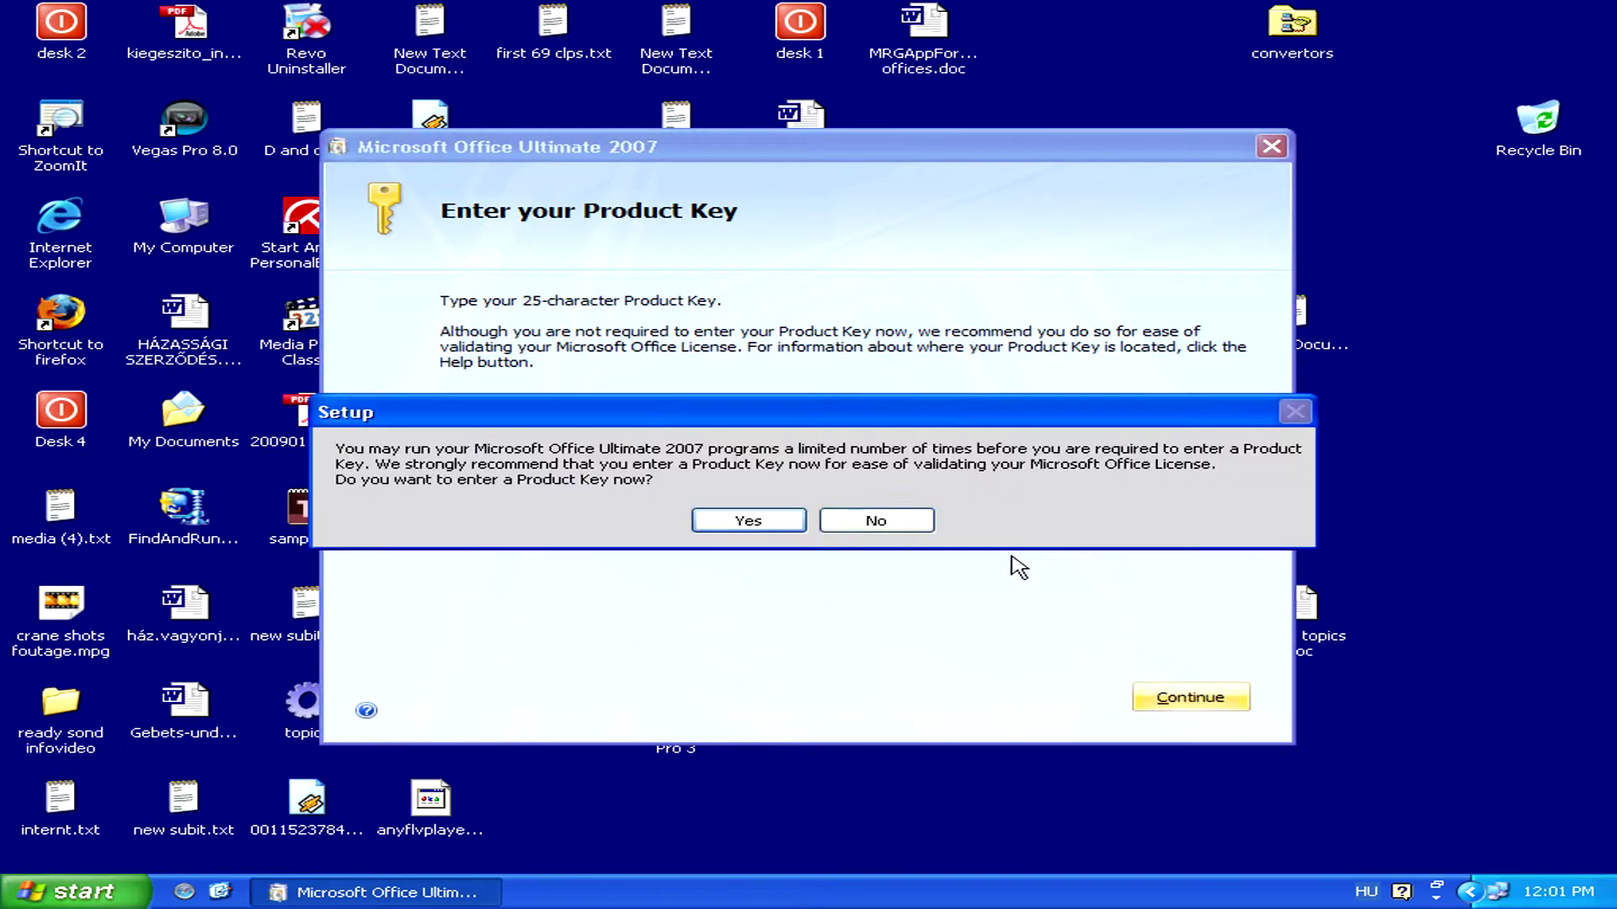
left_click(911, 526)
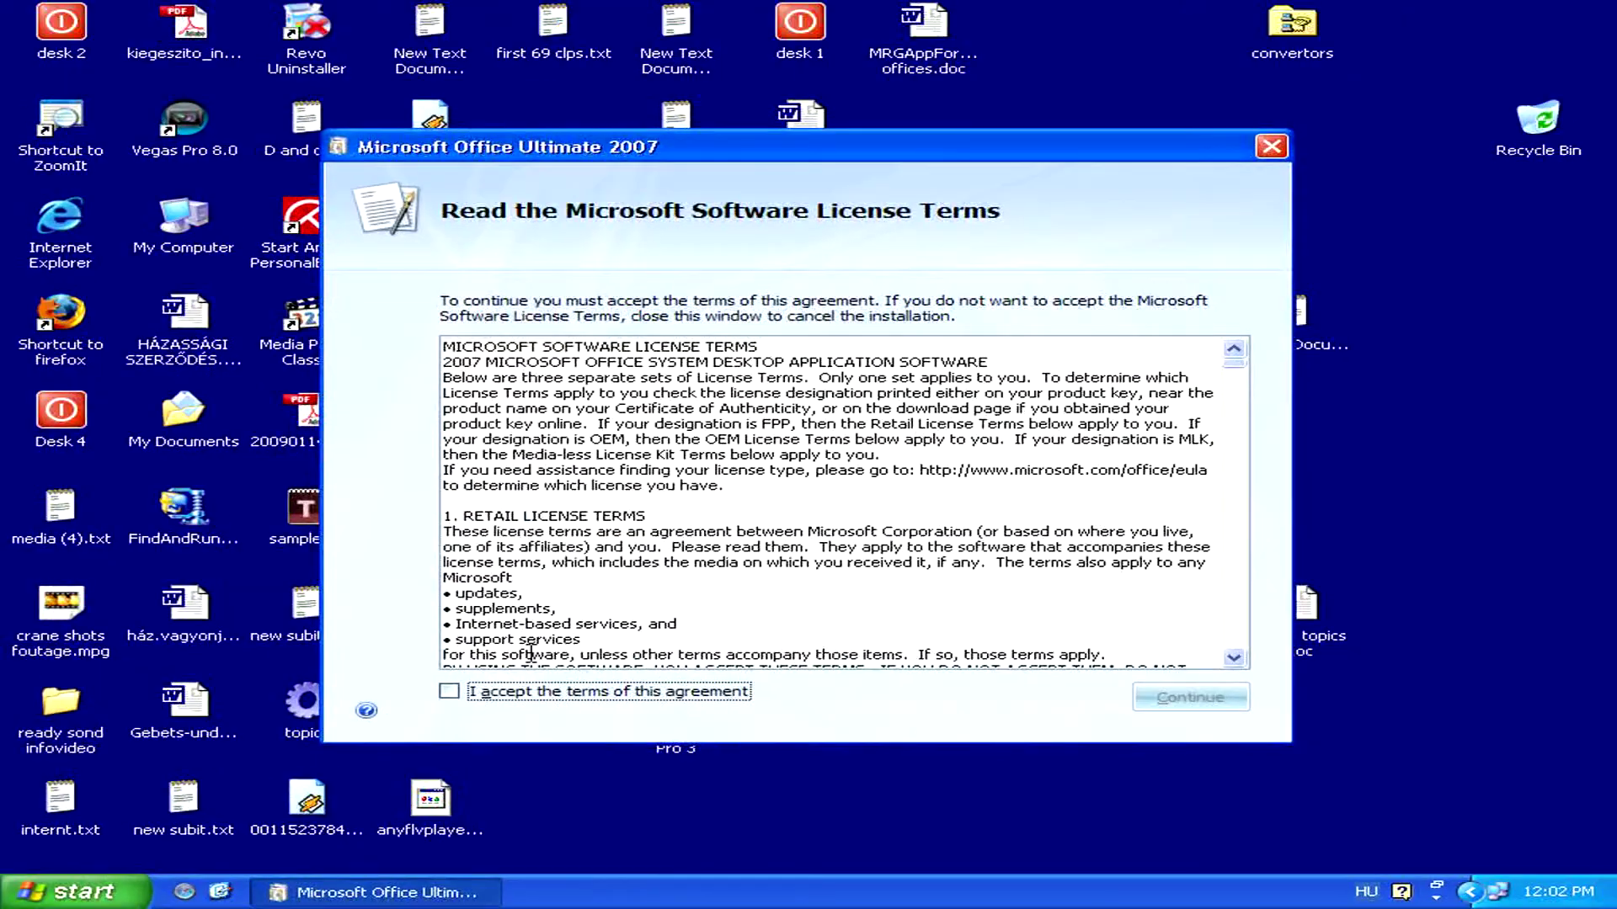
left_click(449, 691)
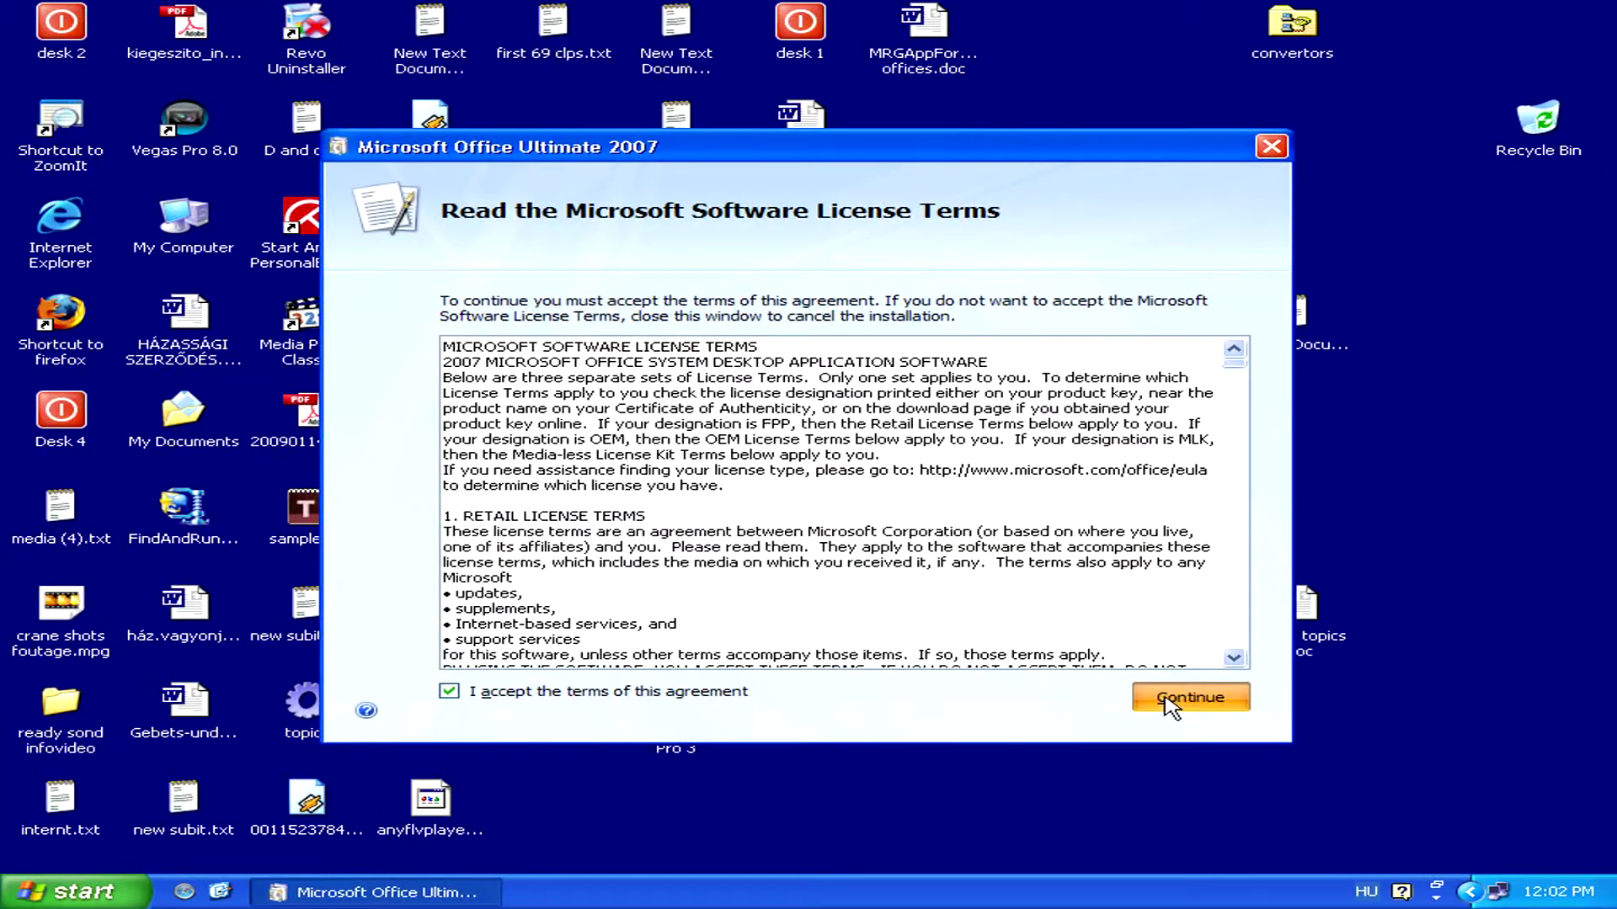
left_click(1057, 597)
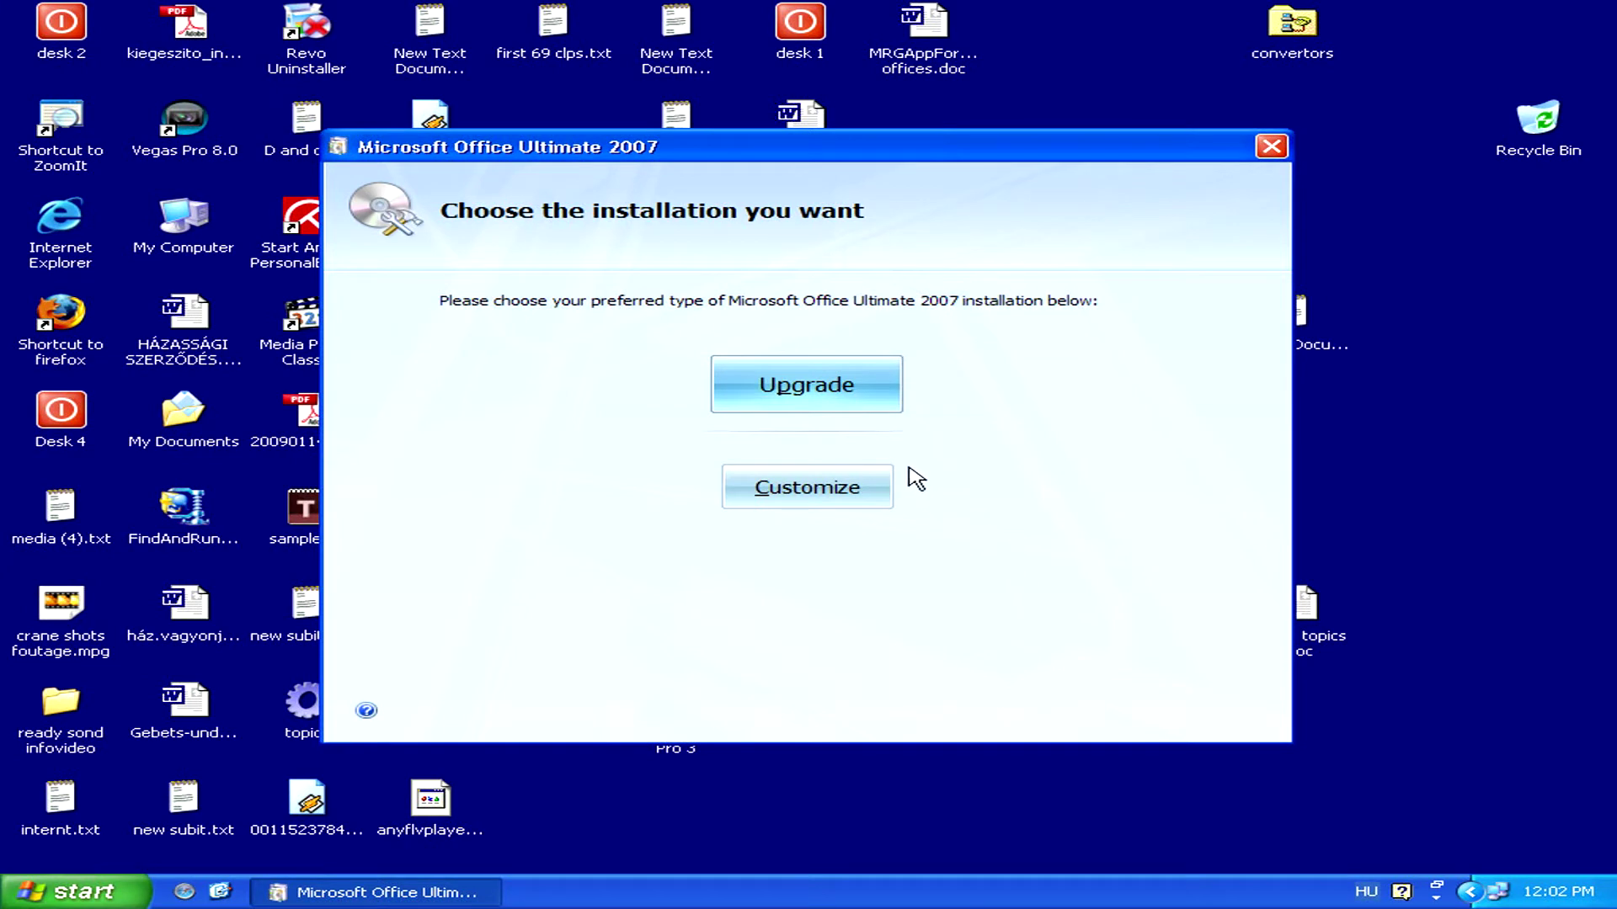
- Choose the Customize installation and show the Installation Options for individual Office components
left_click(863, 491)
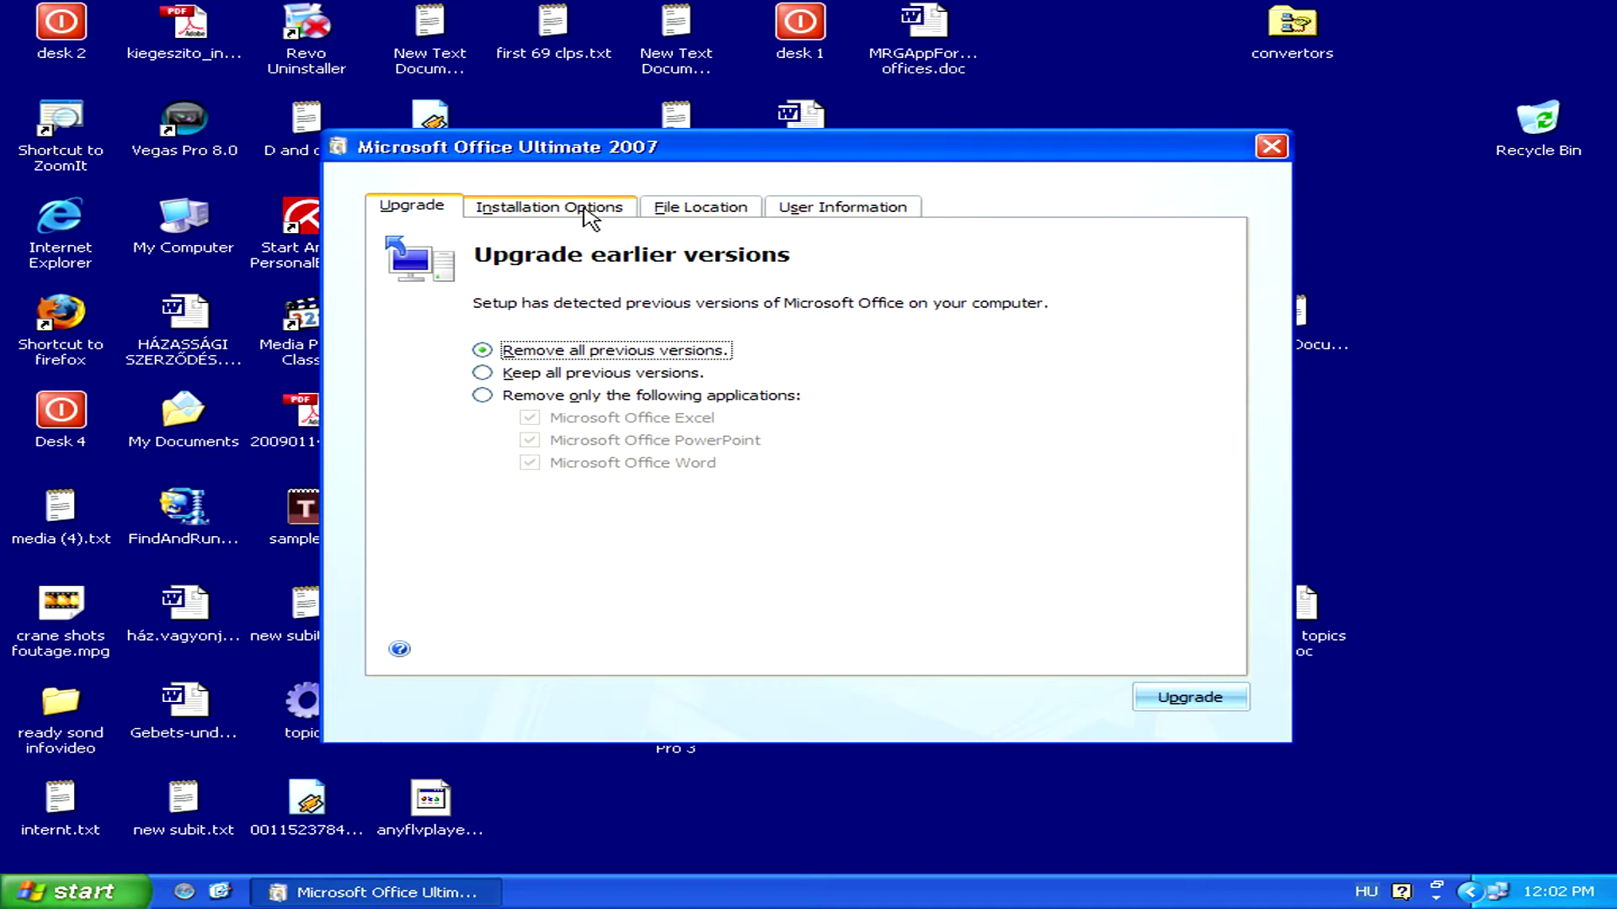
left_click(589, 218)
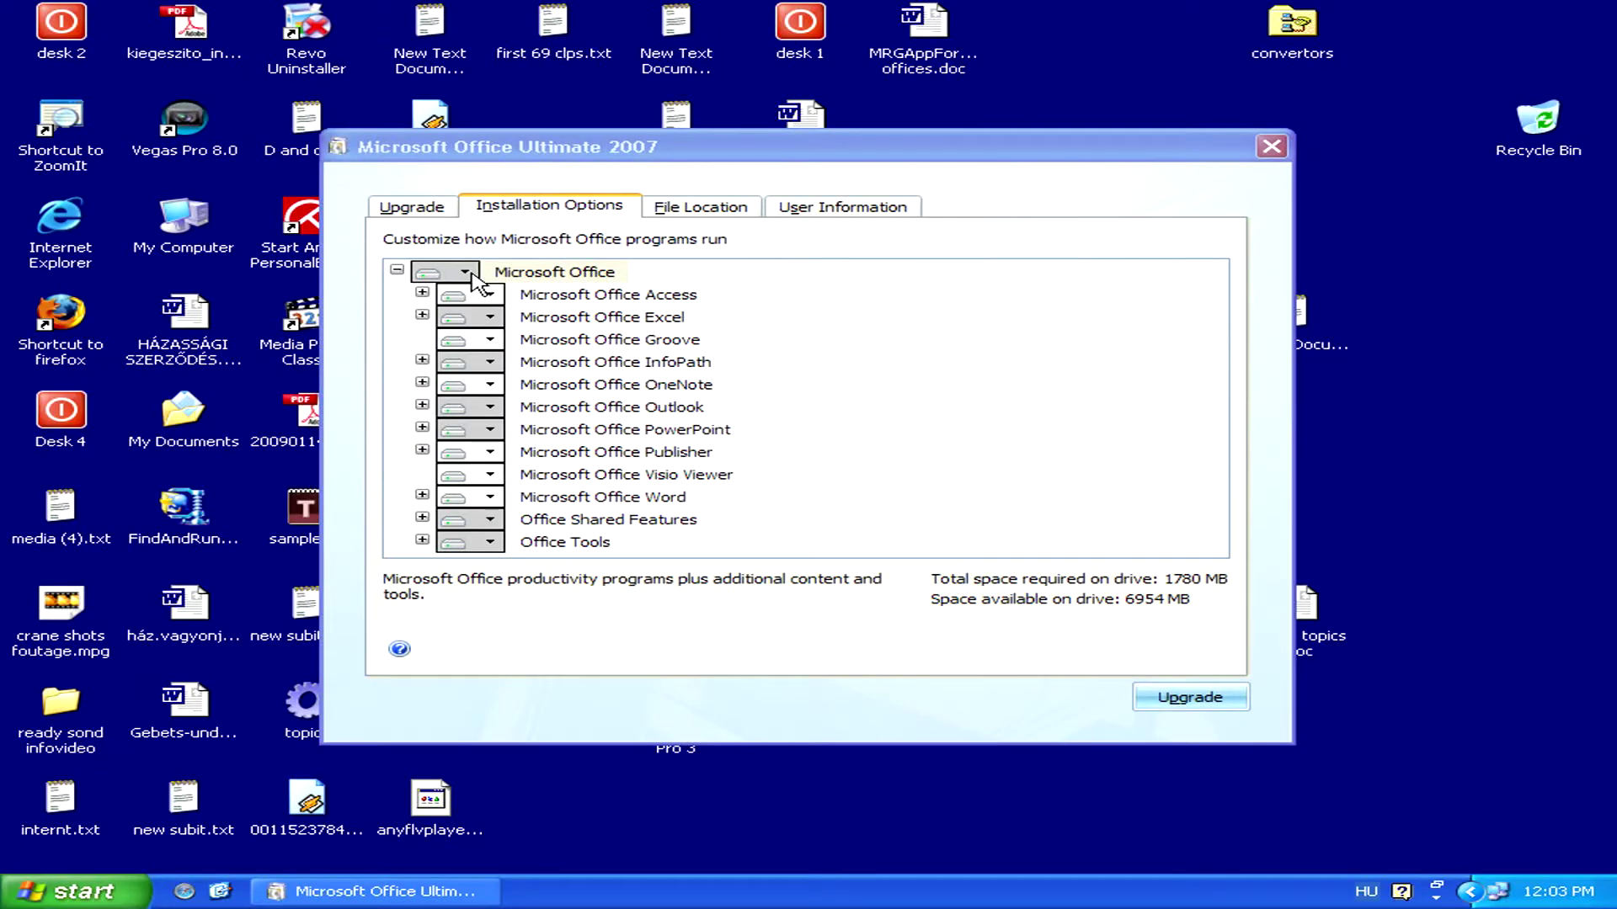
- Set the top-level Microsoft Office entry to Installed on First Use, dropping required space to 684 MB
left_click(464, 272)
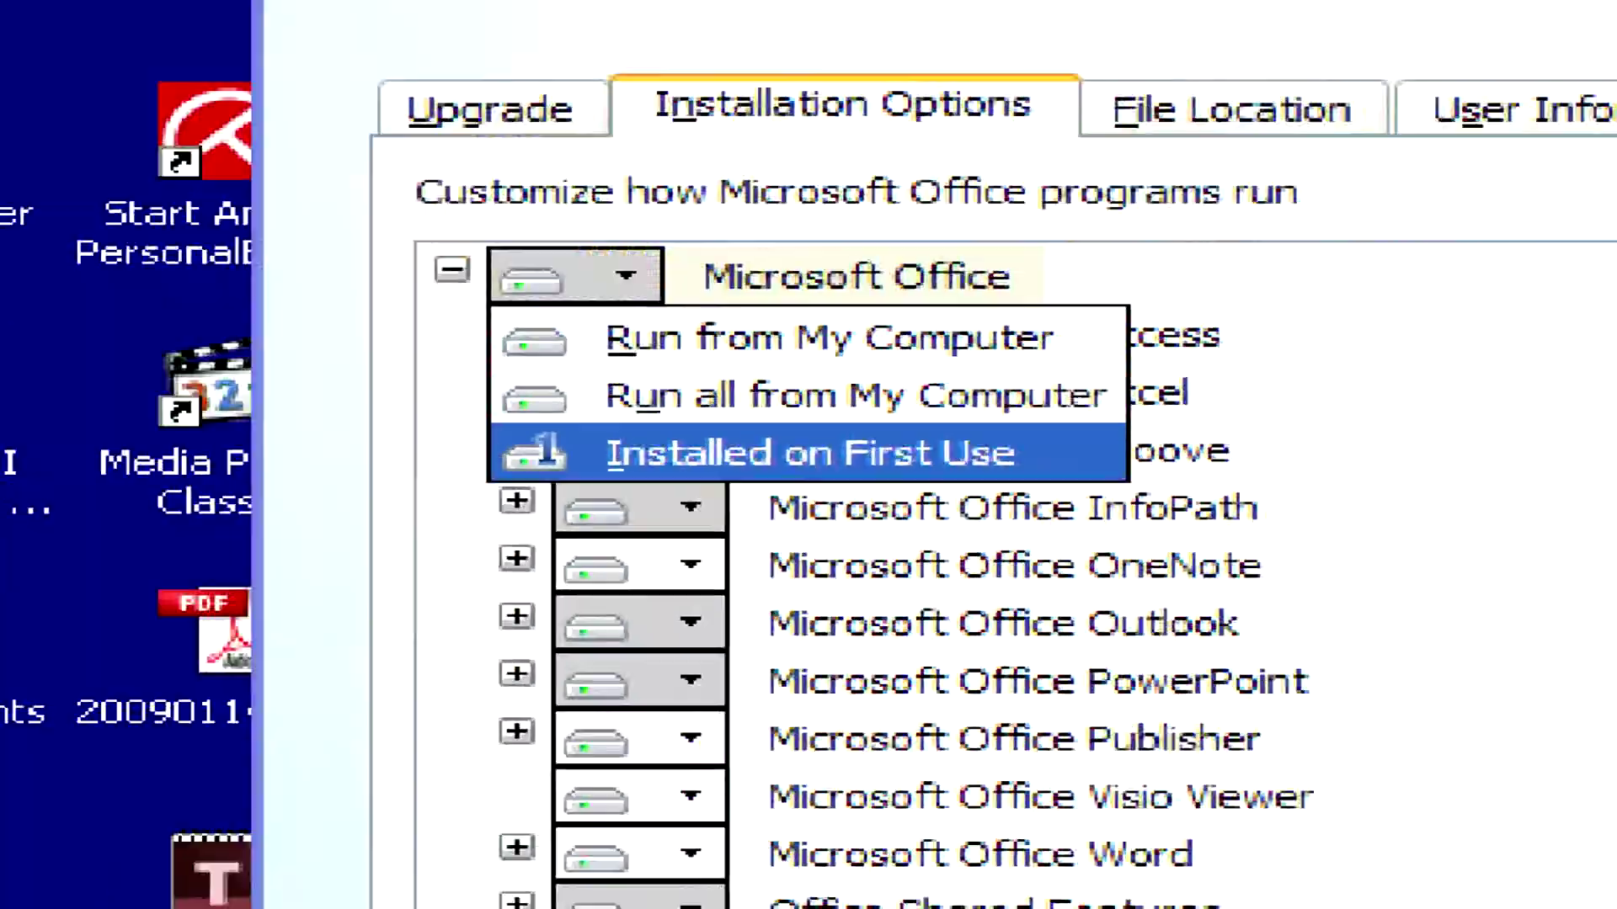
left_click(506, 343)
left_click(464, 271)
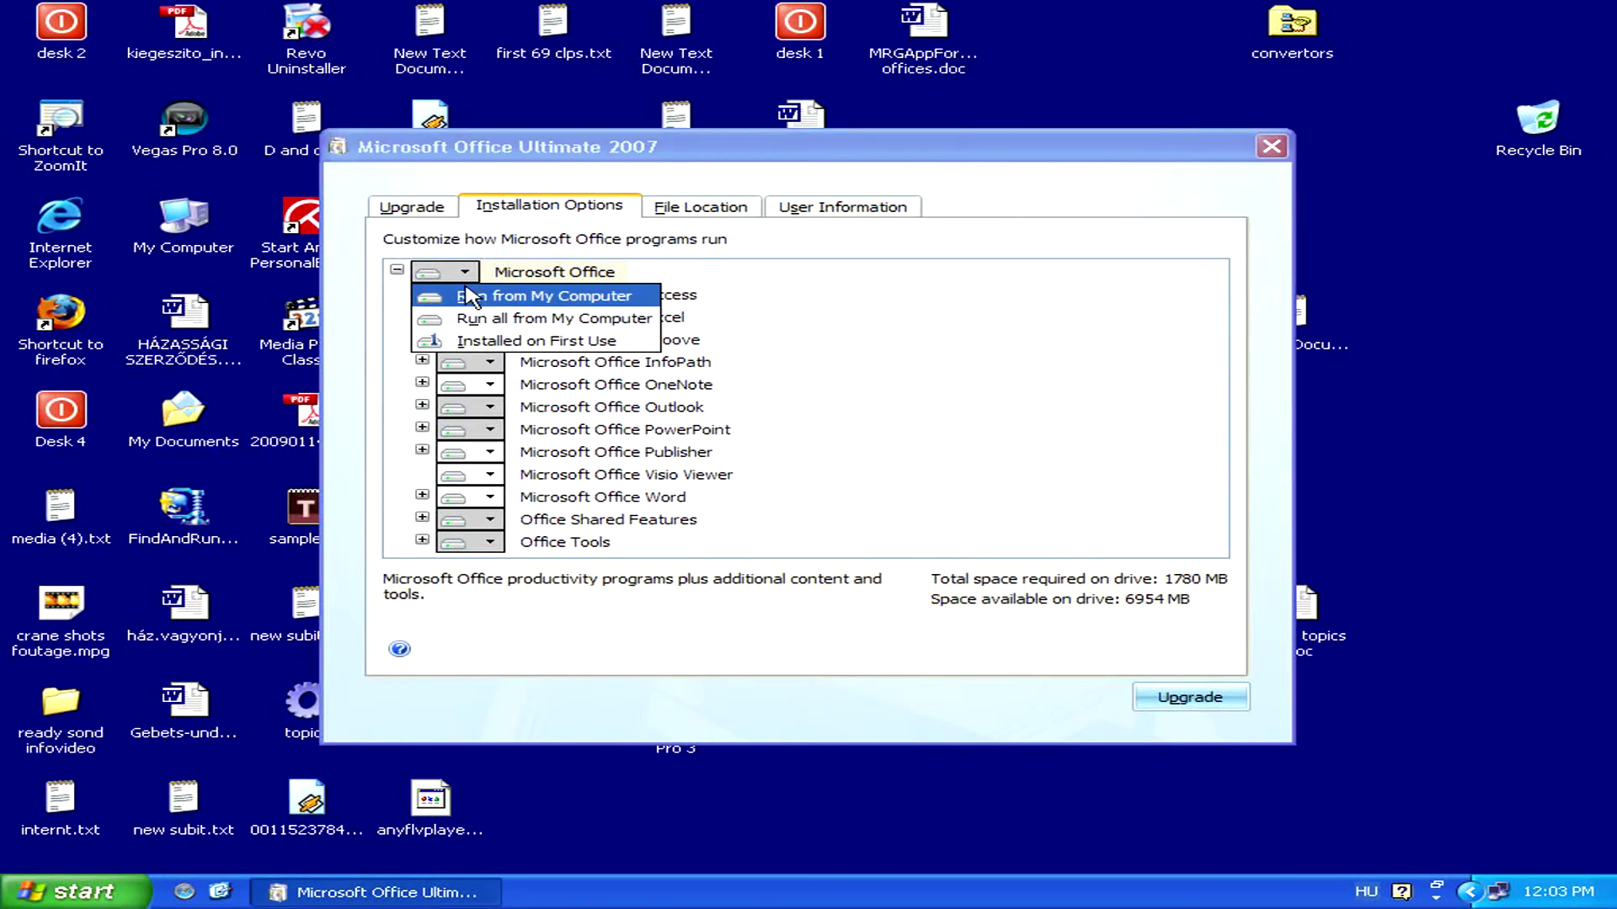
left_click(477, 345)
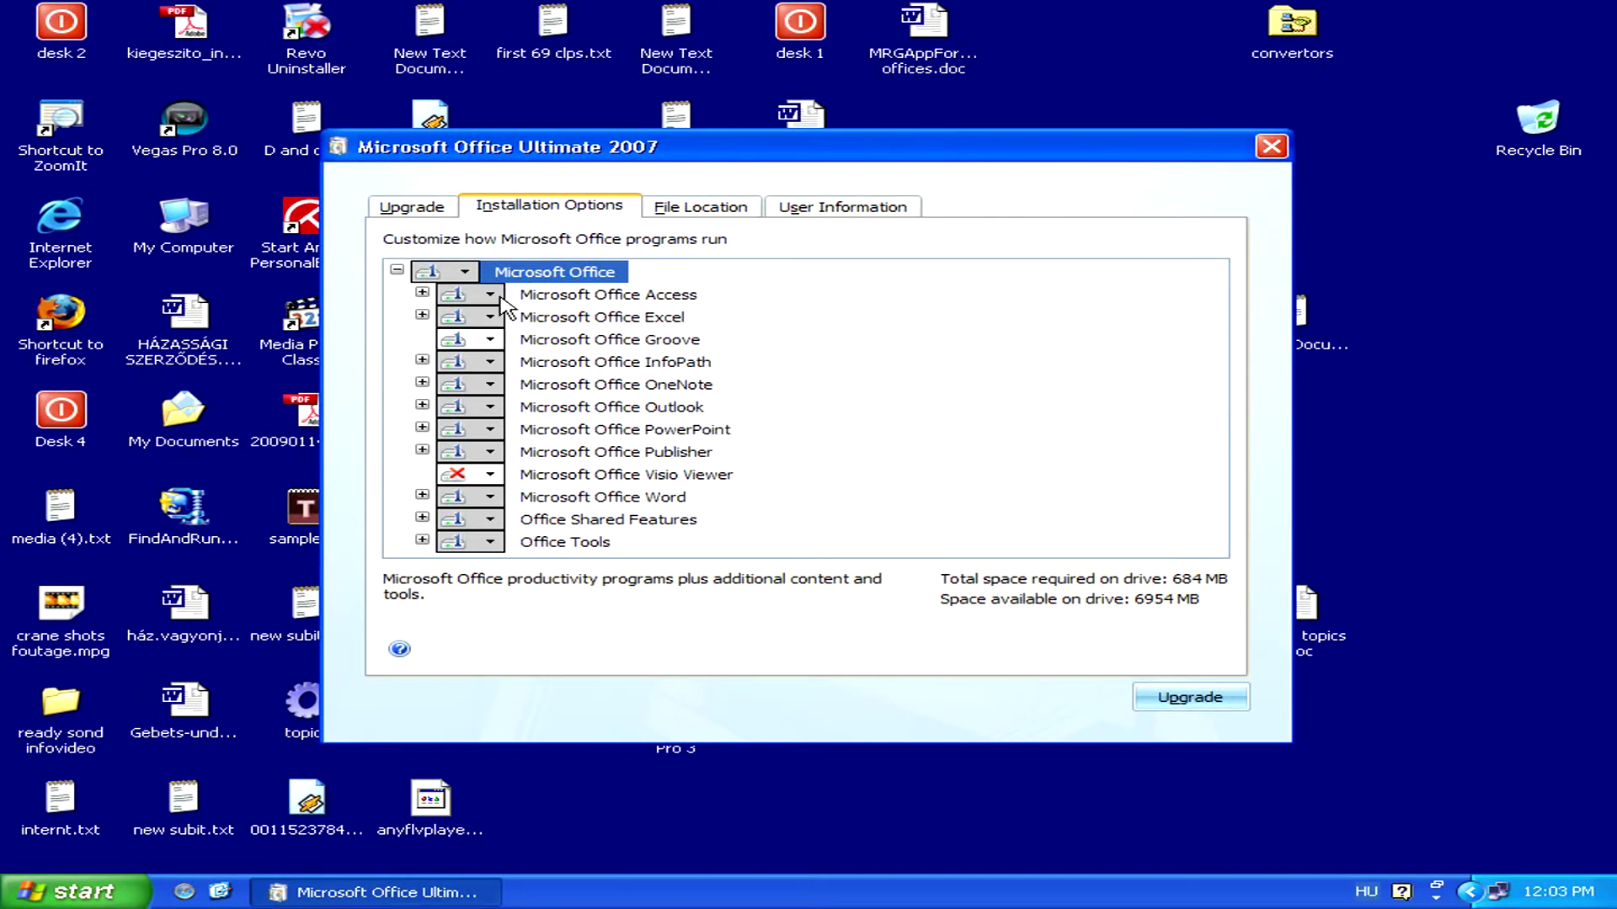
- Make Access, Excel, InfoPath and OneNote Not Available
left_click(686, 386)
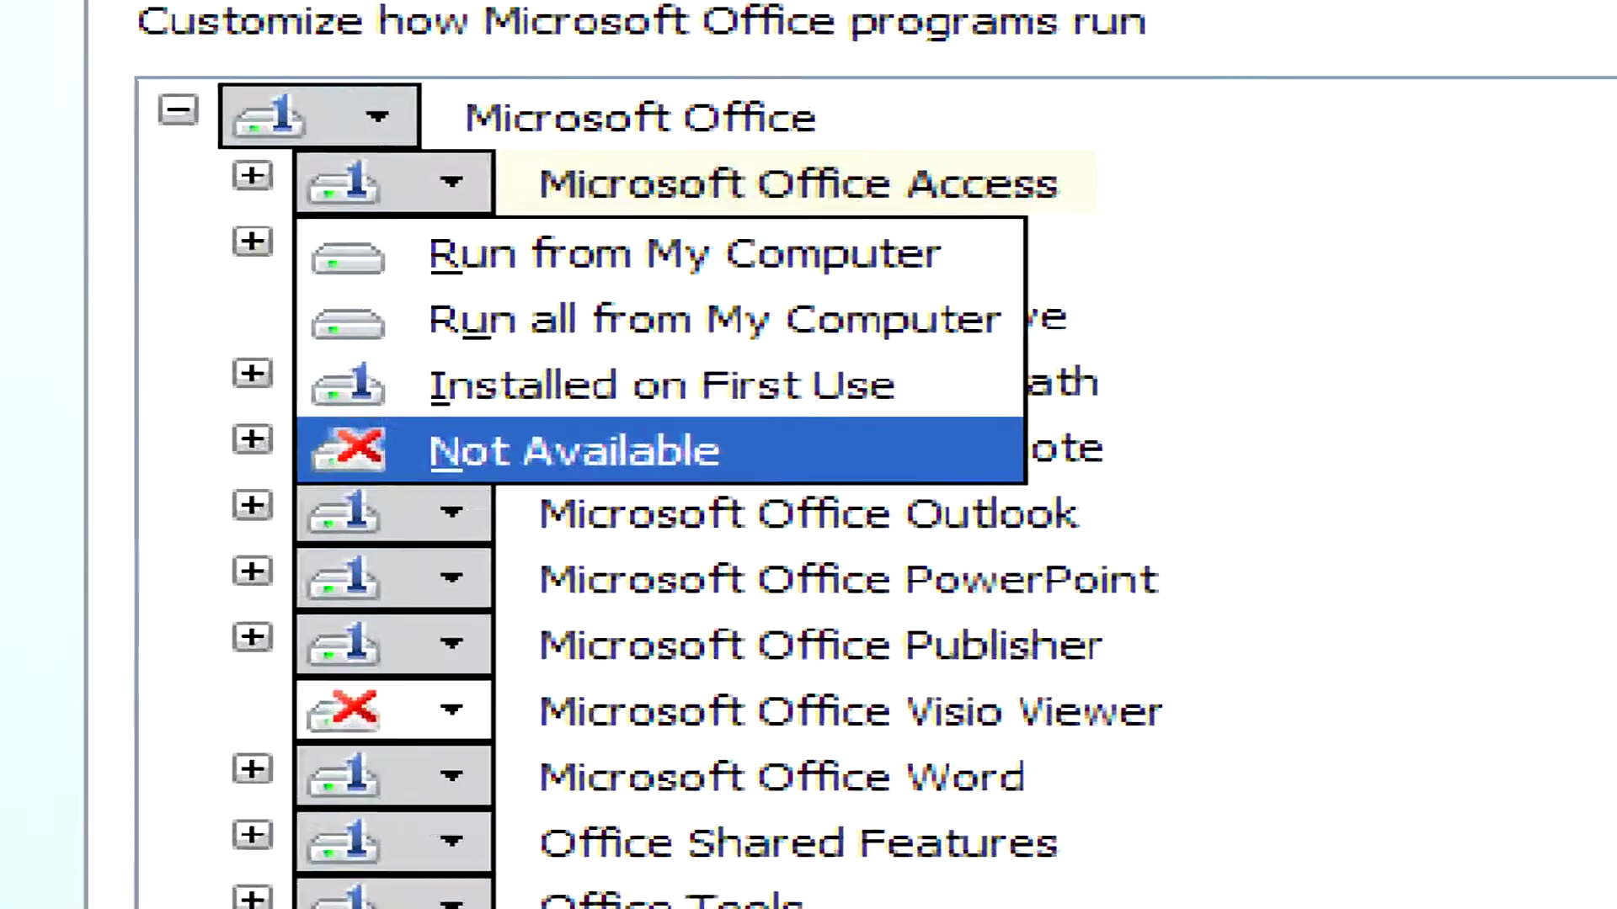
key("Escape")
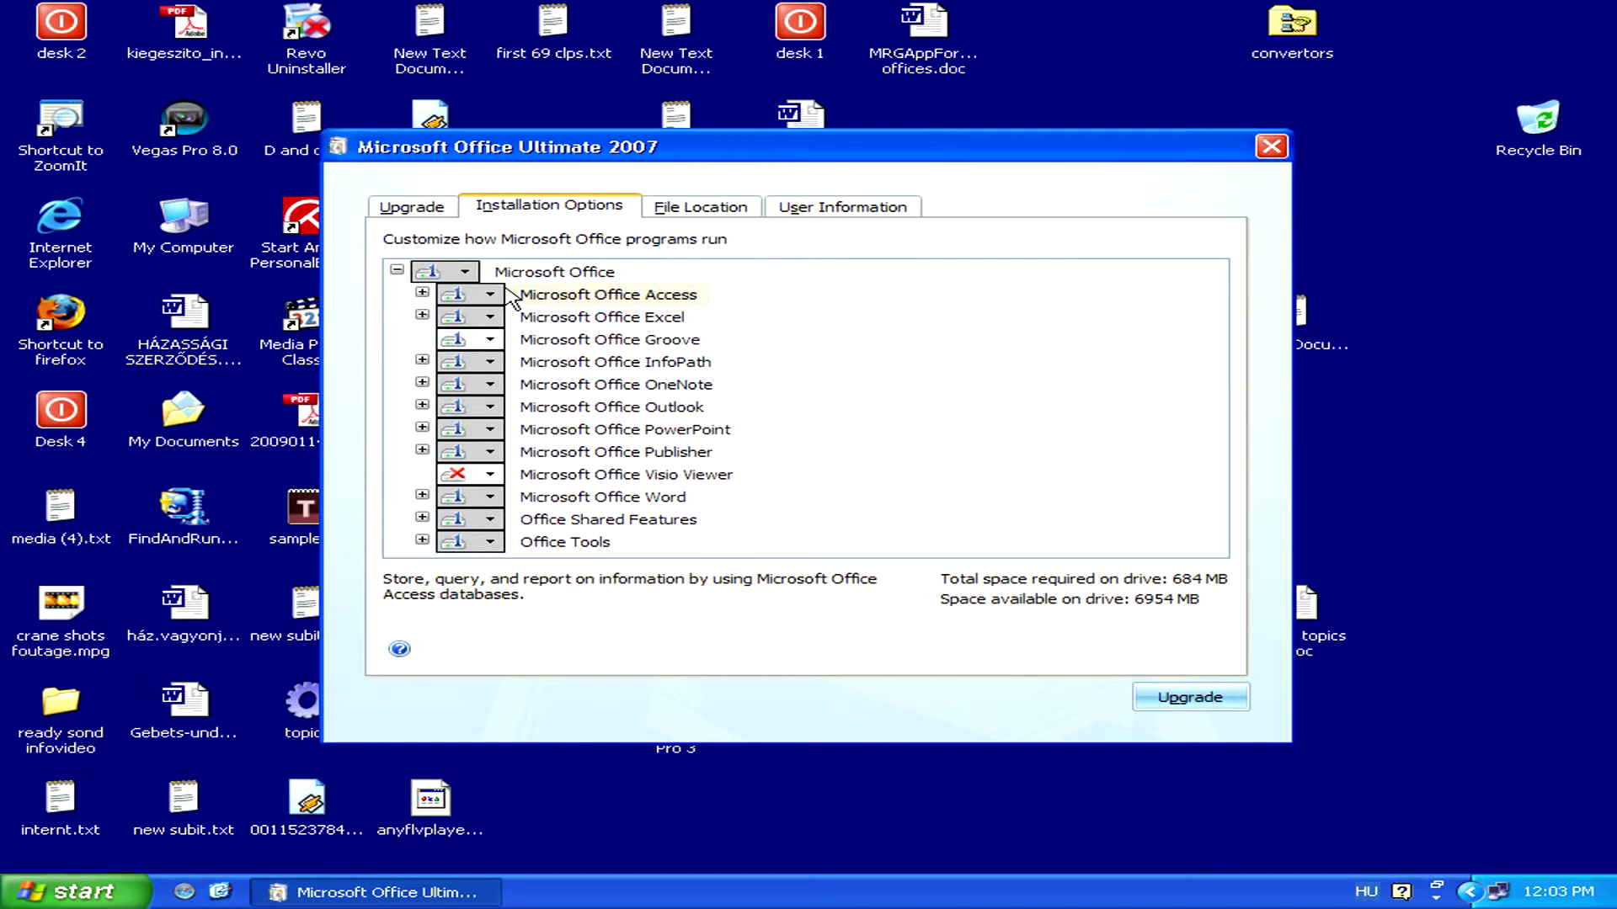
left_click(490, 294)
left_click(507, 384)
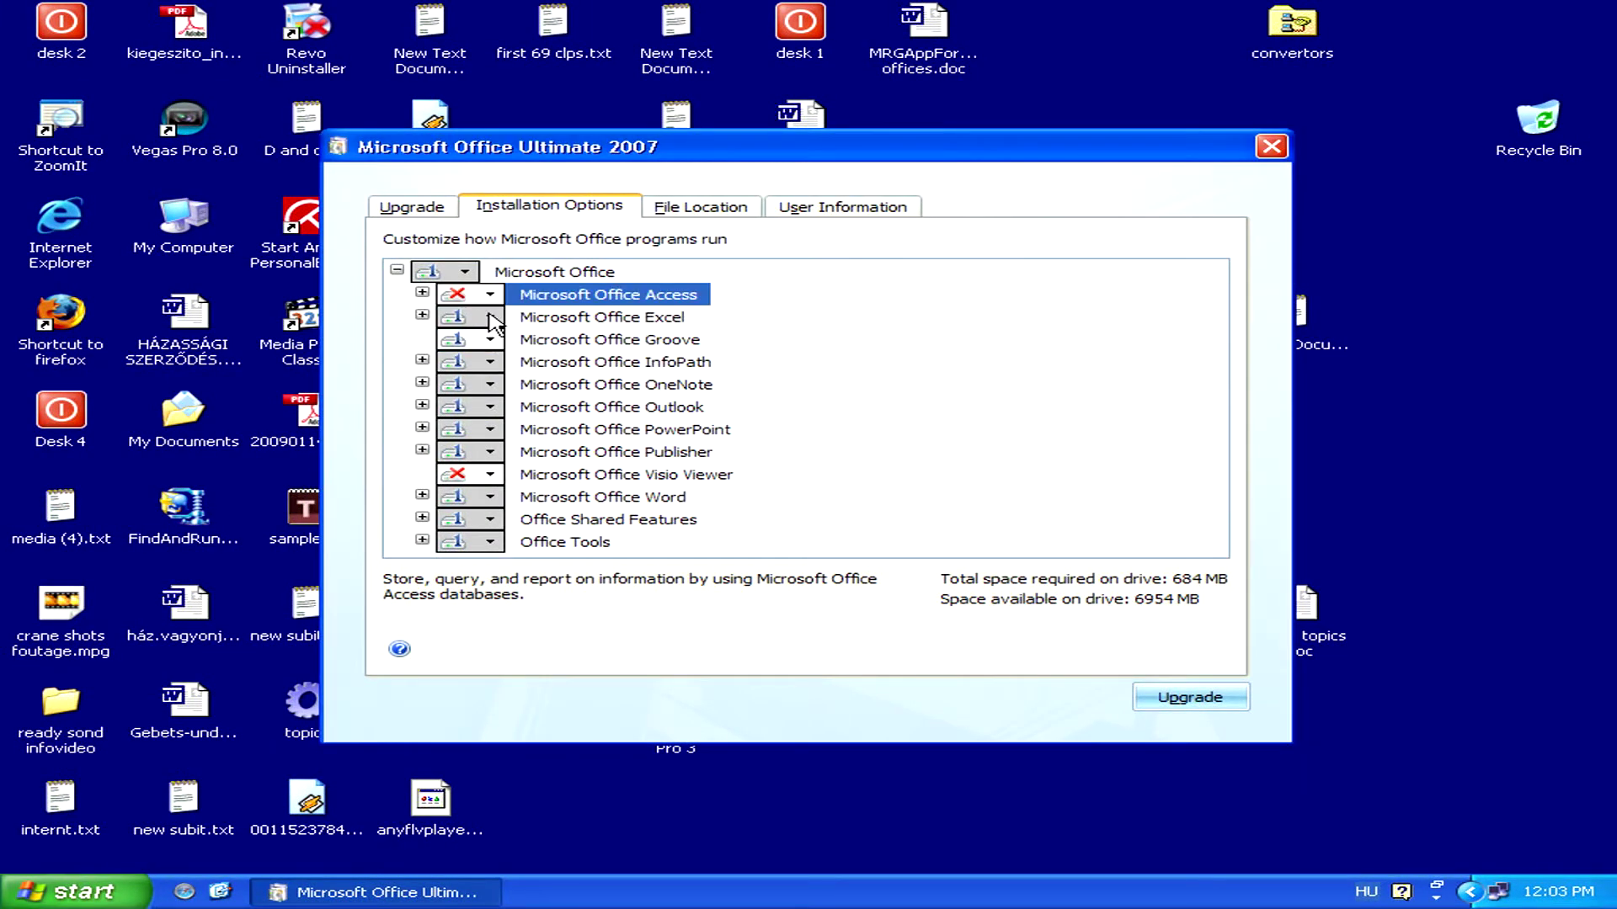
left_click(492, 320)
left_click(510, 409)
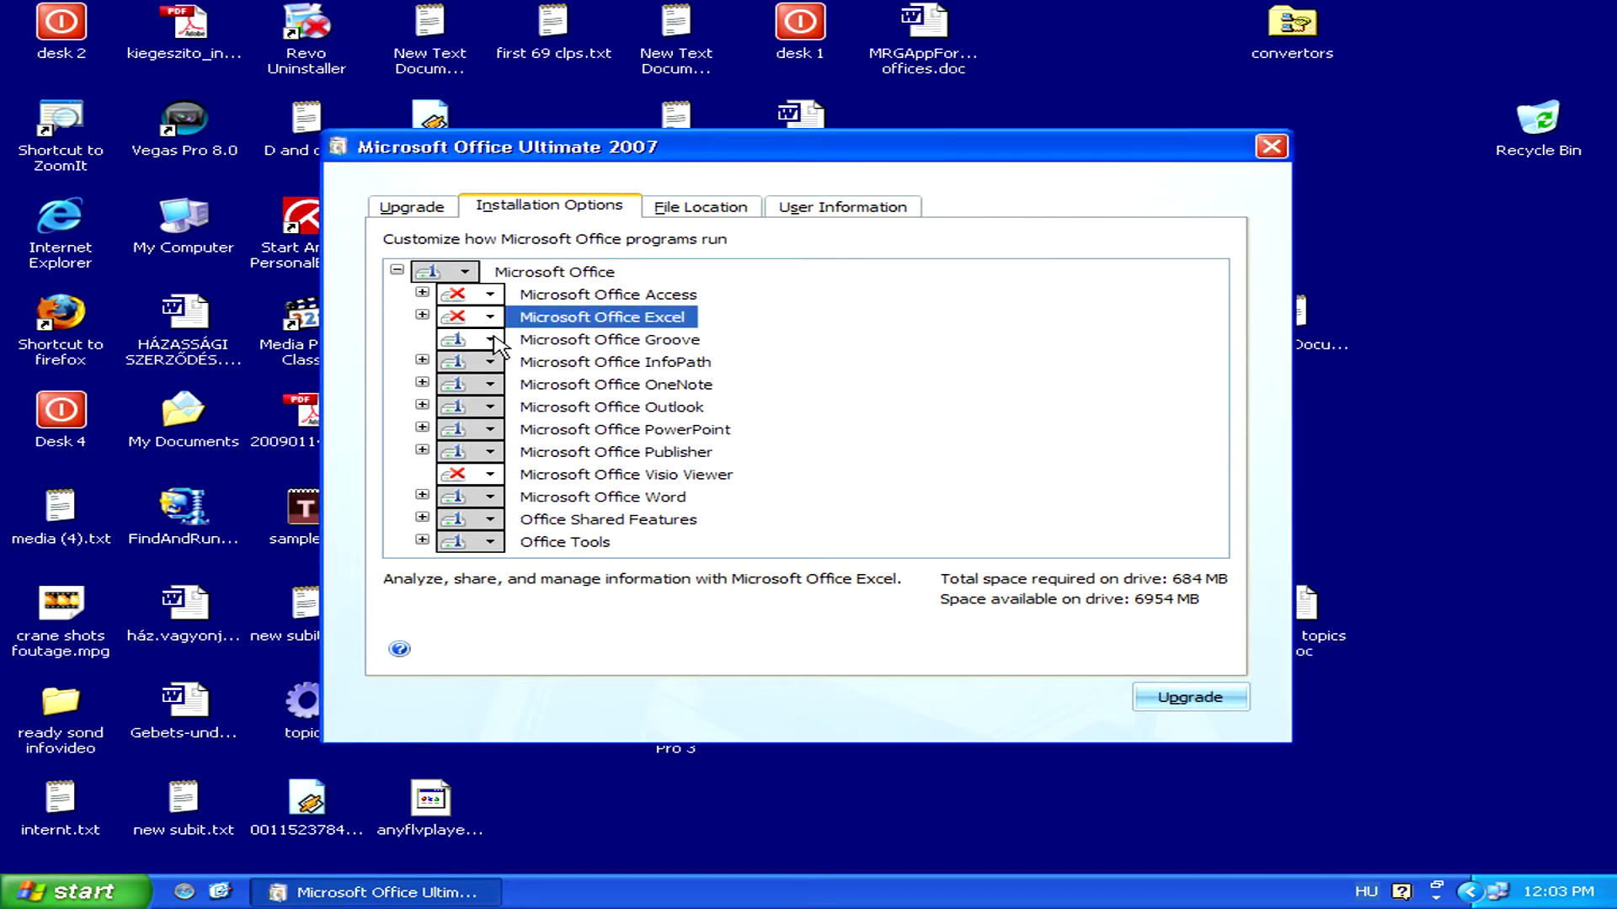
left_click(493, 340)
left_click(491, 362)
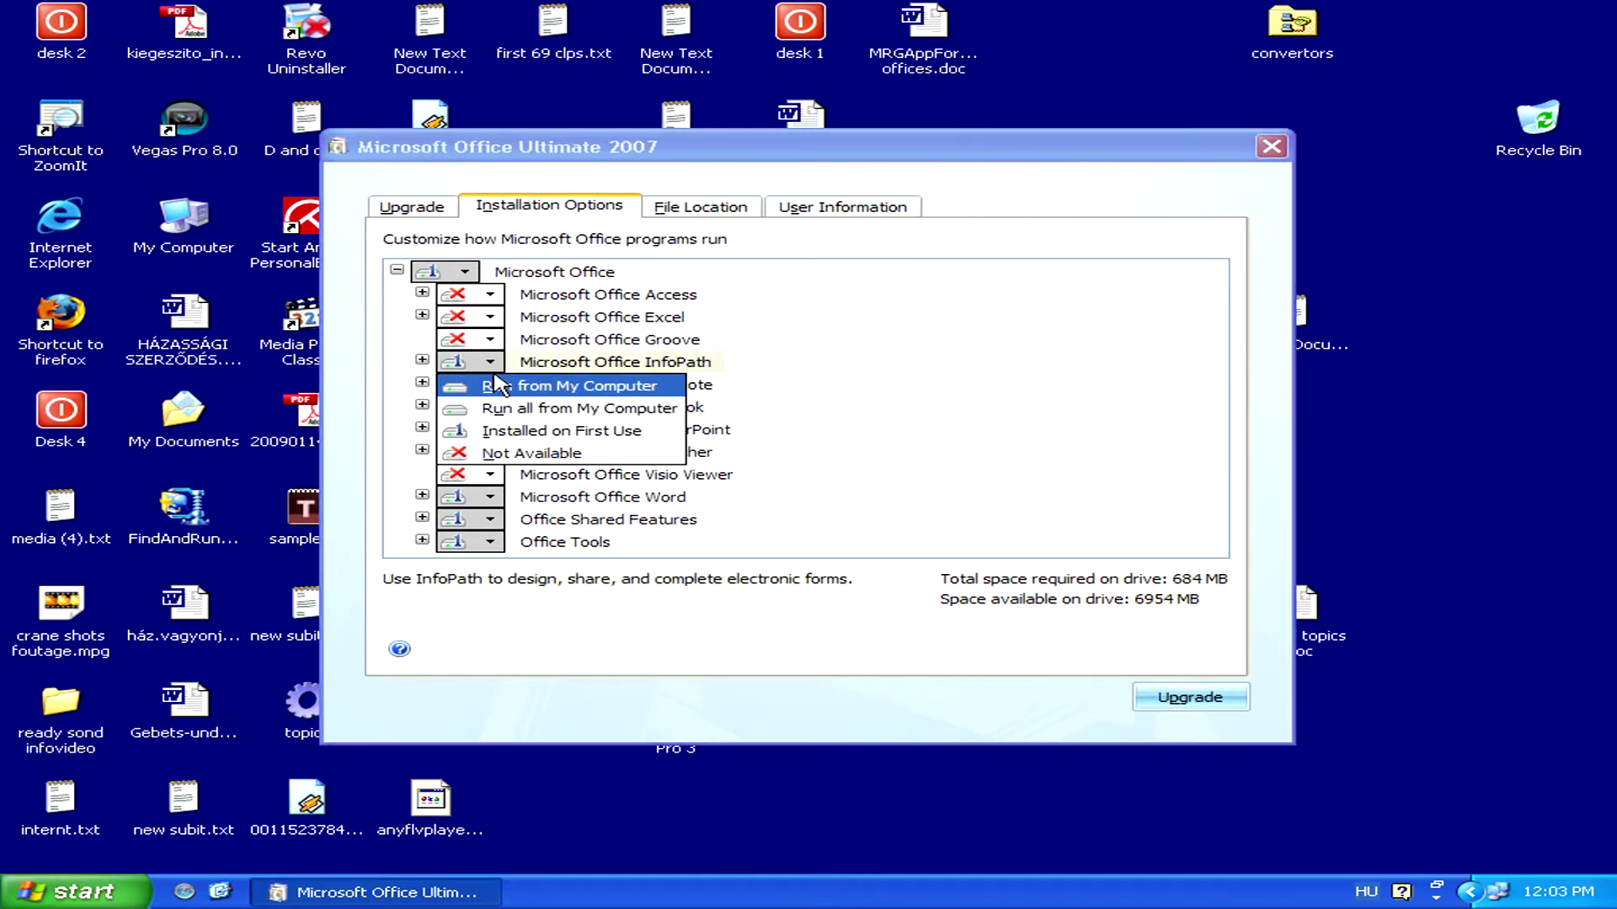
left_click(504, 455)
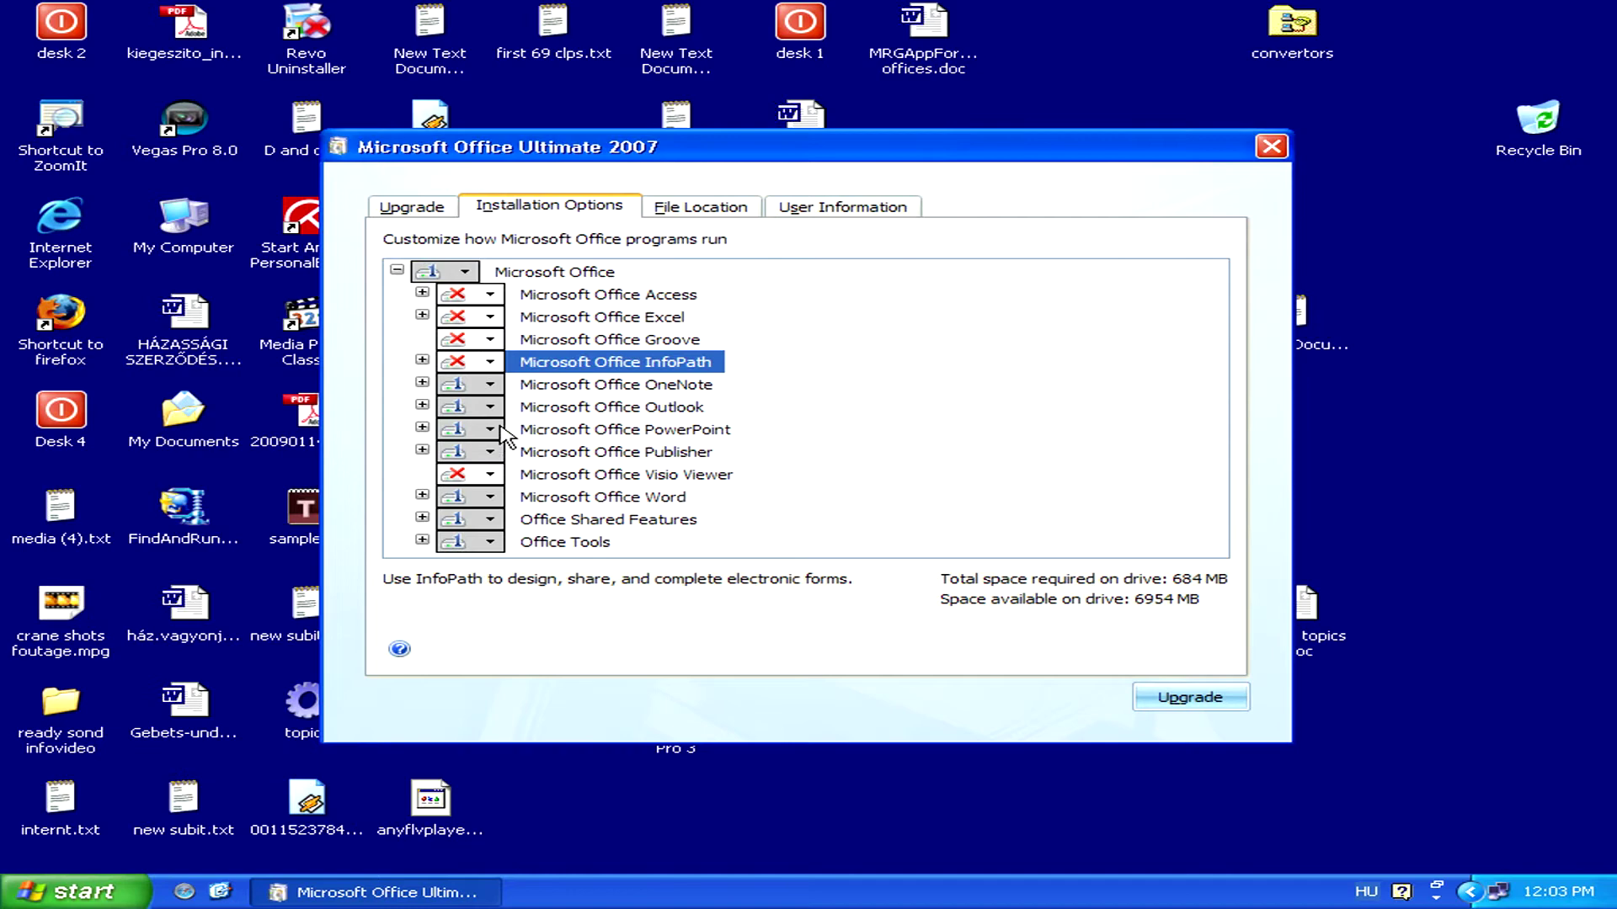
left_click(492, 385)
left_click(504, 477)
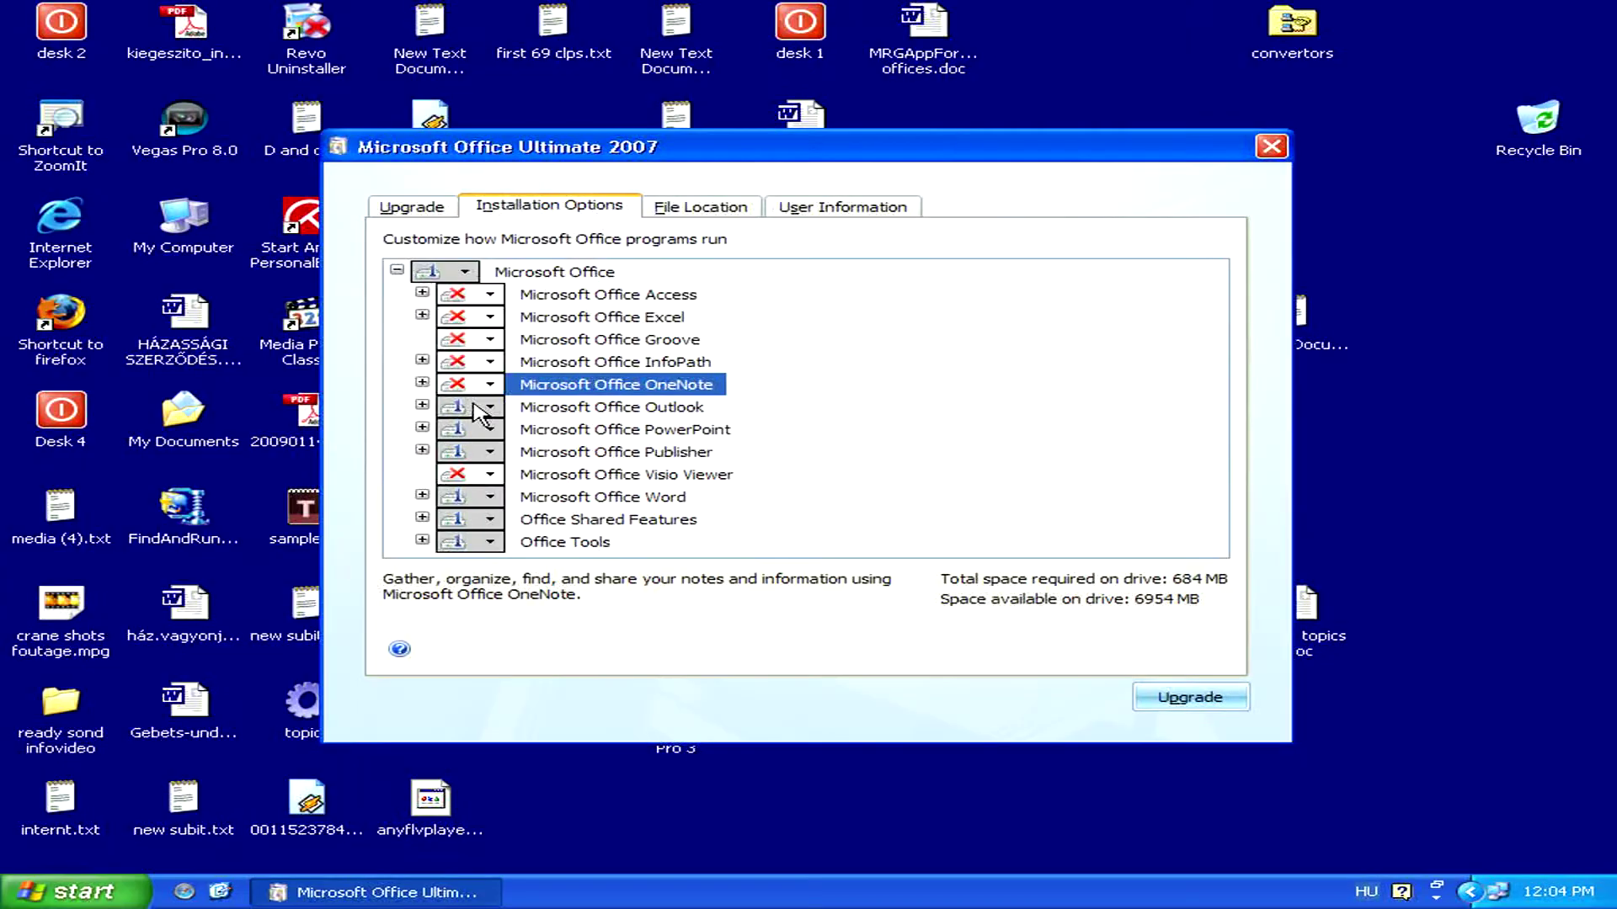
- Set Microsoft Office Outlook to Run from My Computer
left_click(490, 408)
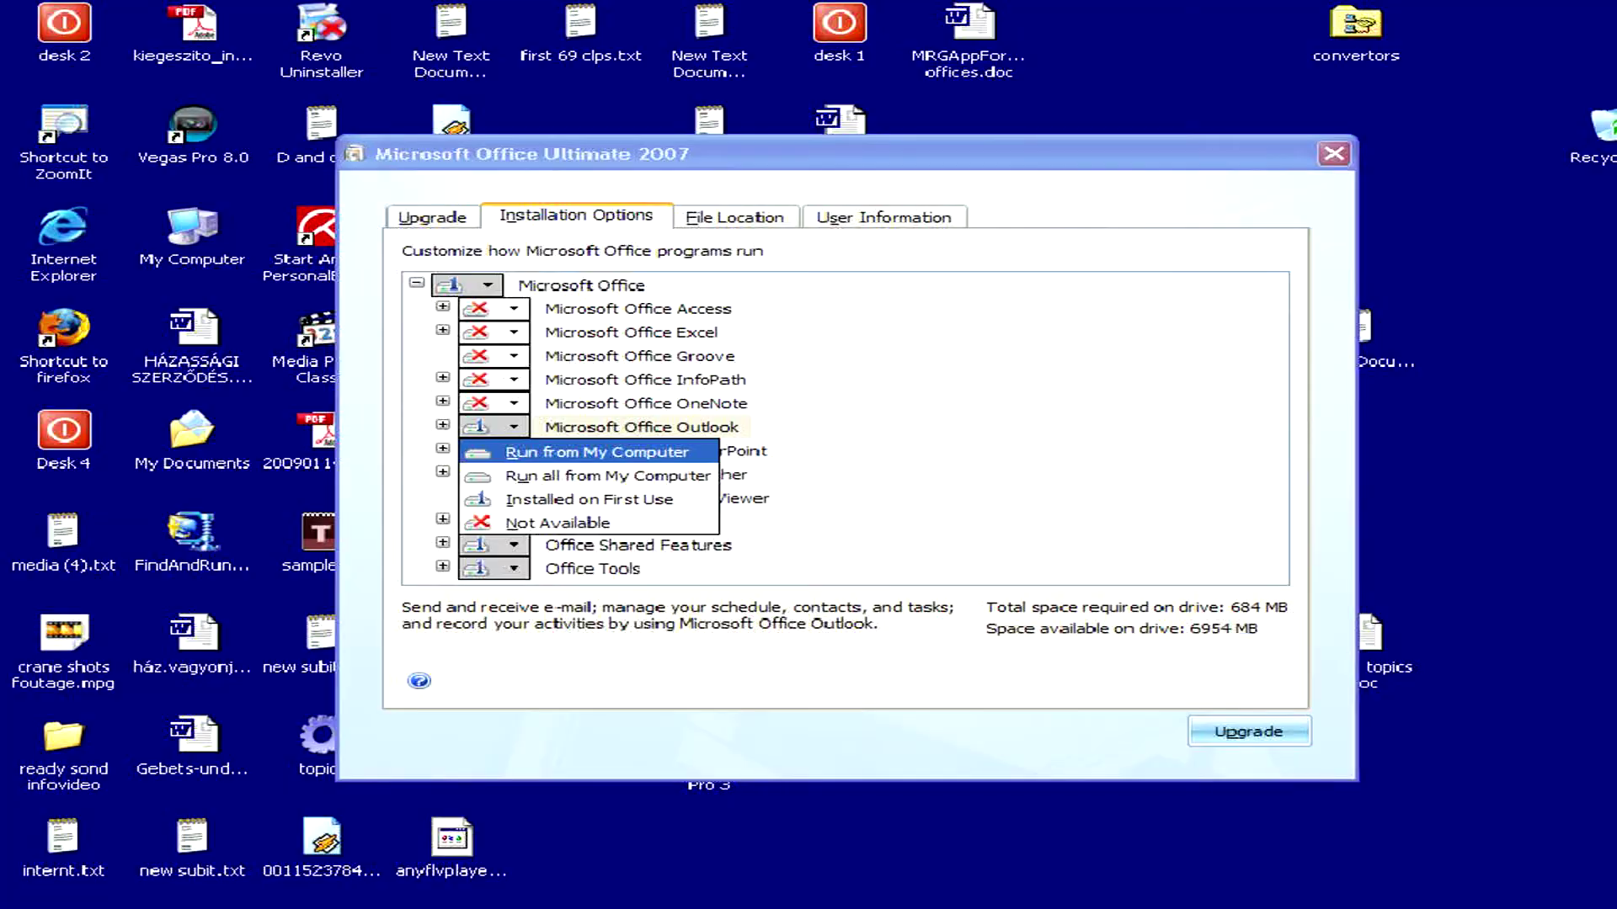
key("Escape")
left_click(490, 408)
left_click(524, 437)
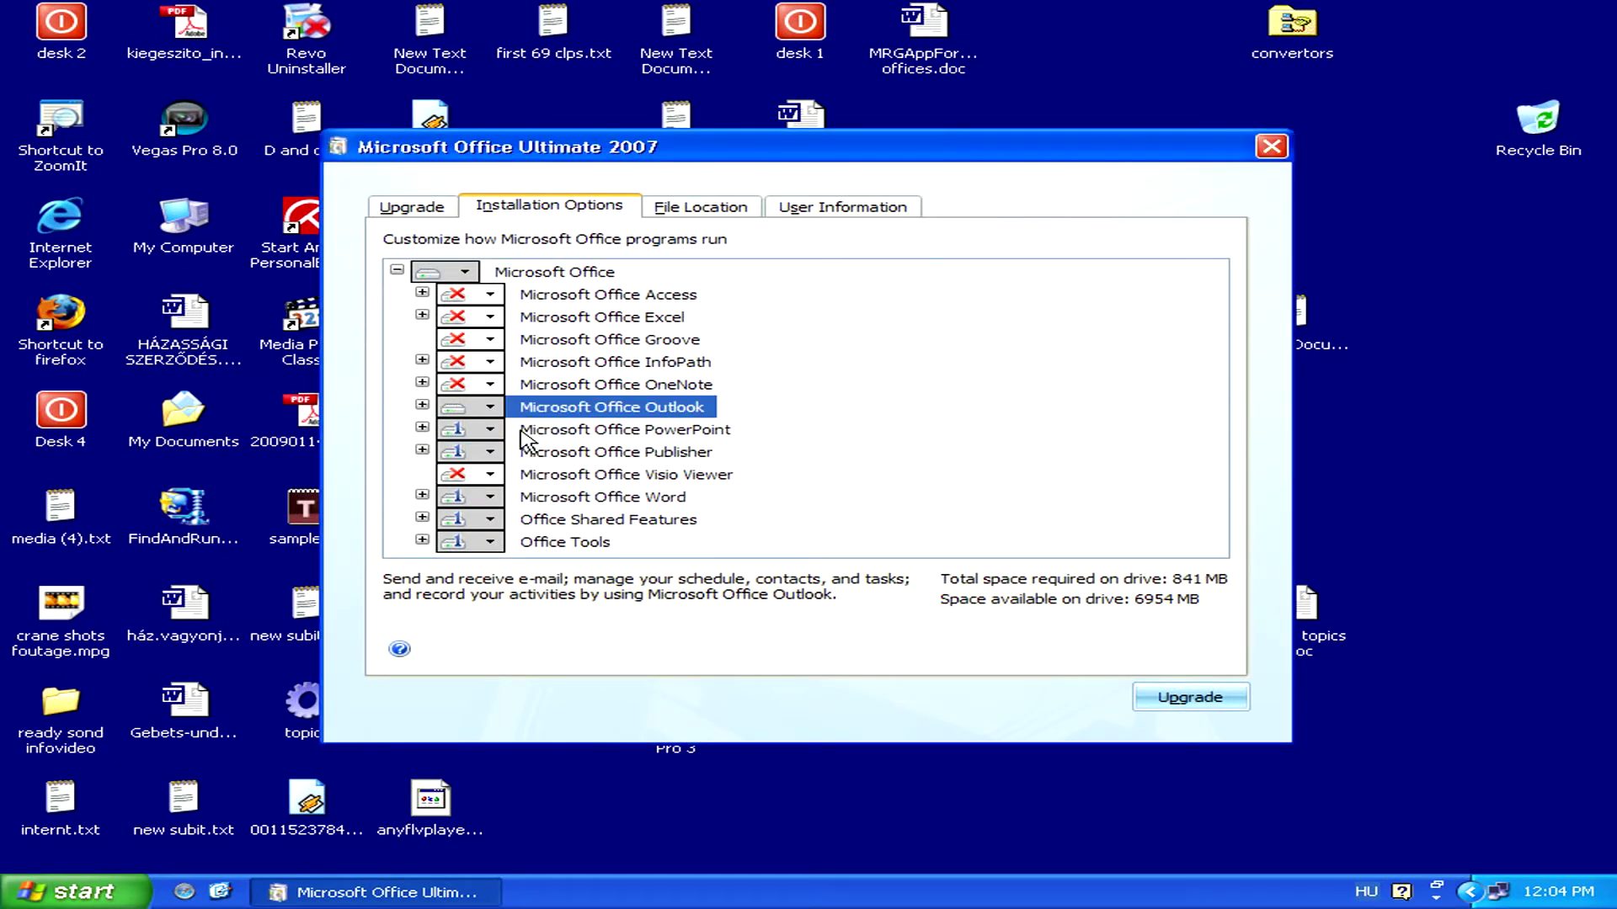
- Make PowerPoint, Publisher, Word, Office Shared Features and Office Tools Not Available
left_click(490, 429)
left_click(522, 515)
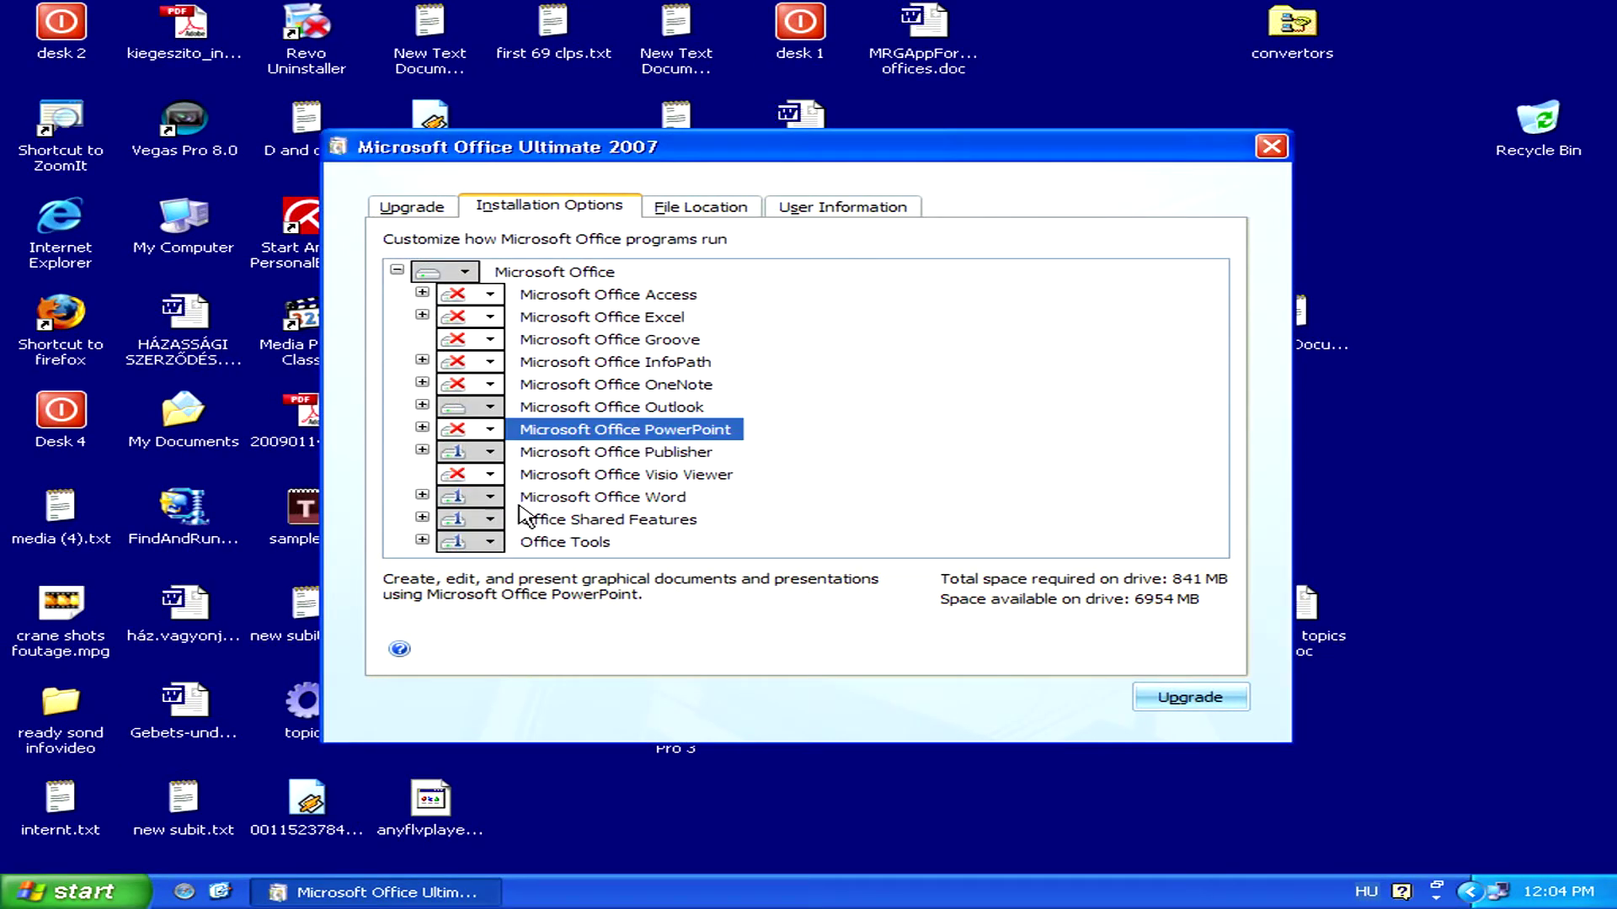
left_click(491, 453)
left_click(522, 543)
left_click(492, 498)
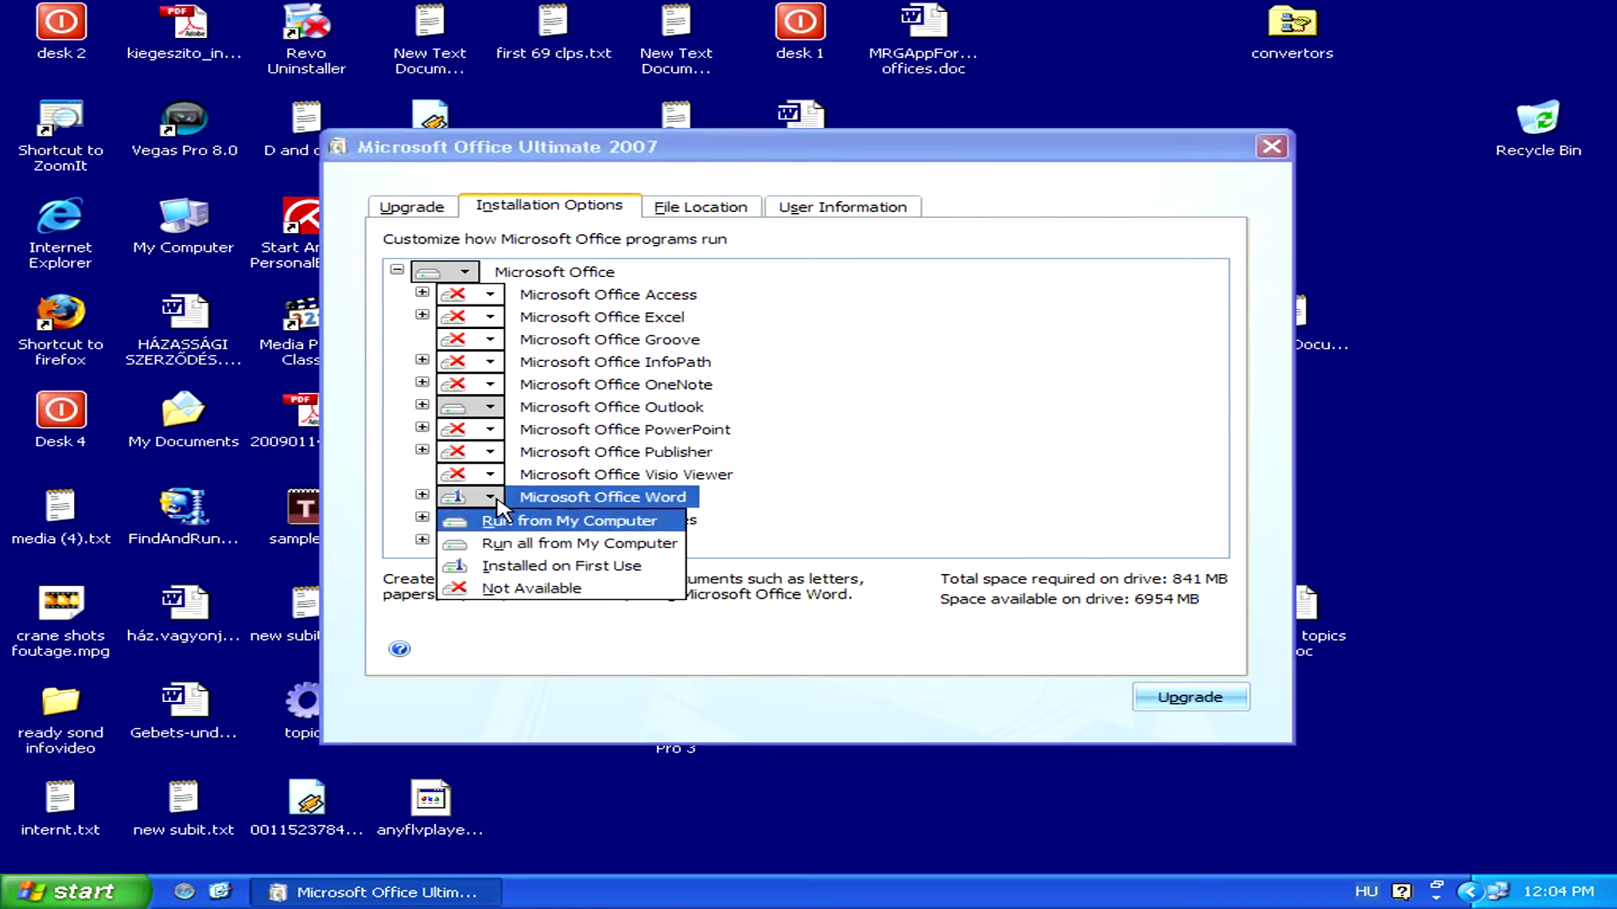
left_click(514, 588)
left_click(492, 519)
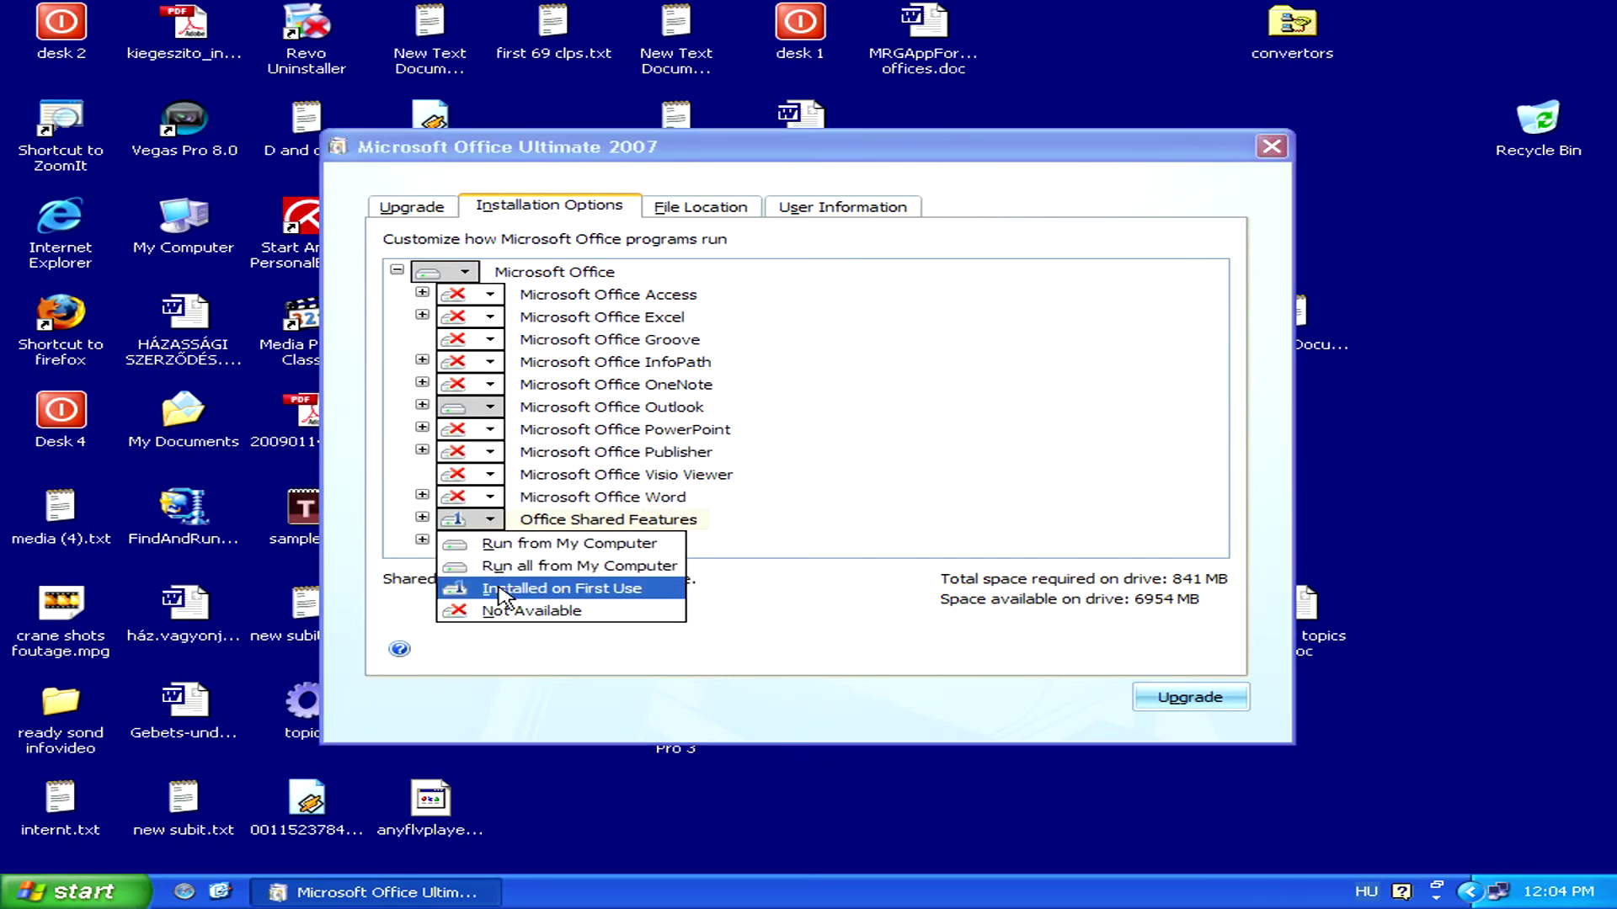
left_click(497, 612)
left_click(491, 542)
left_click(515, 633)
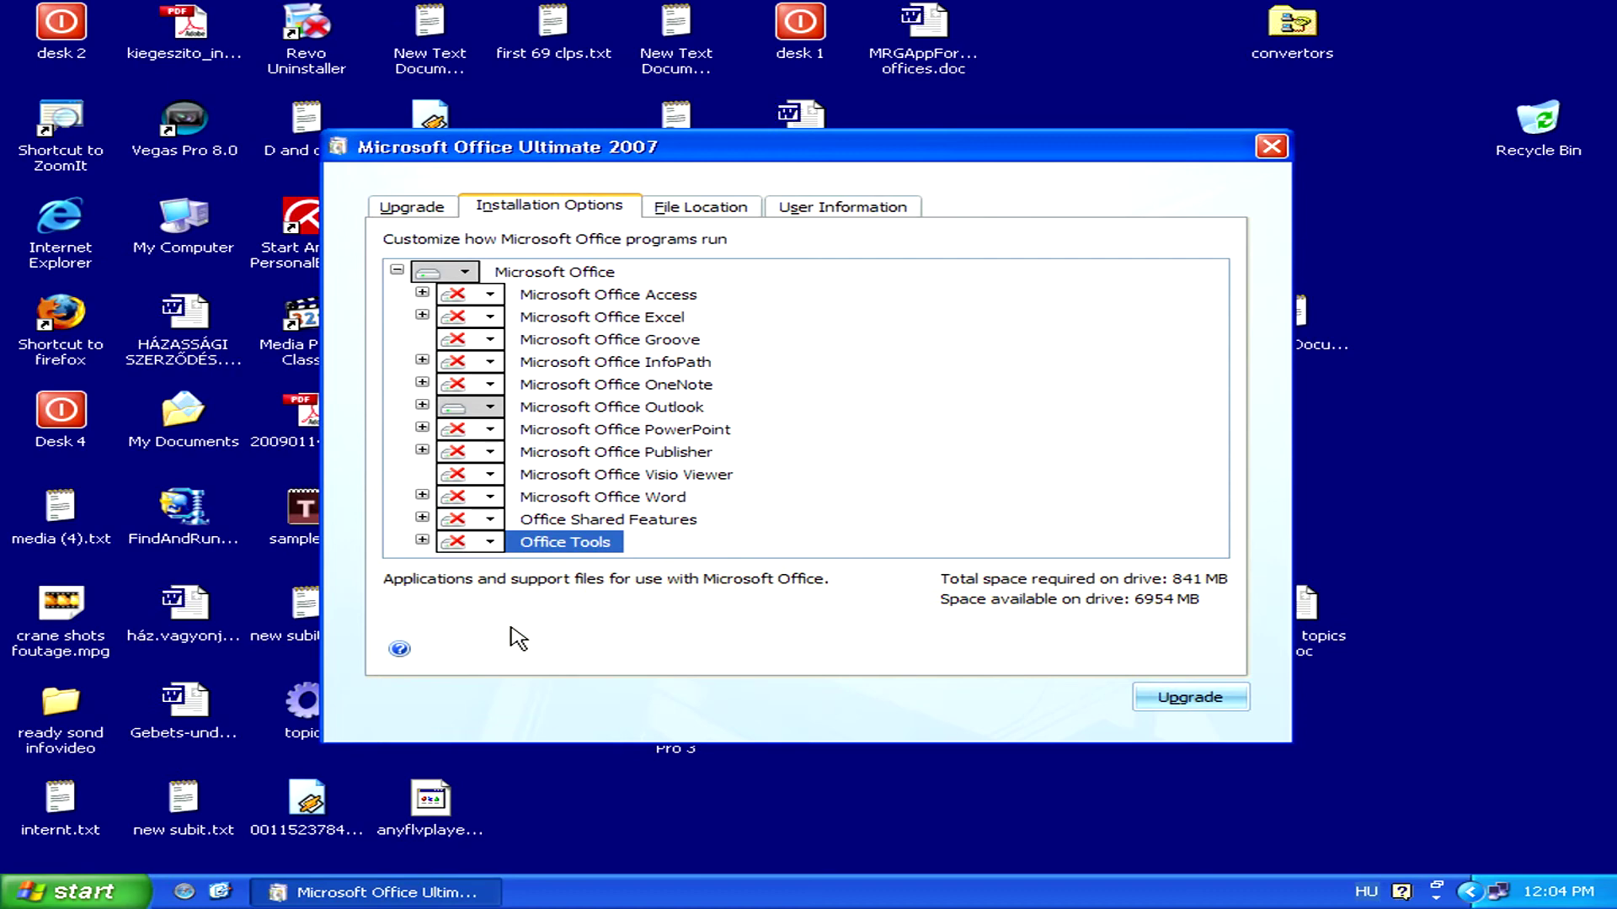